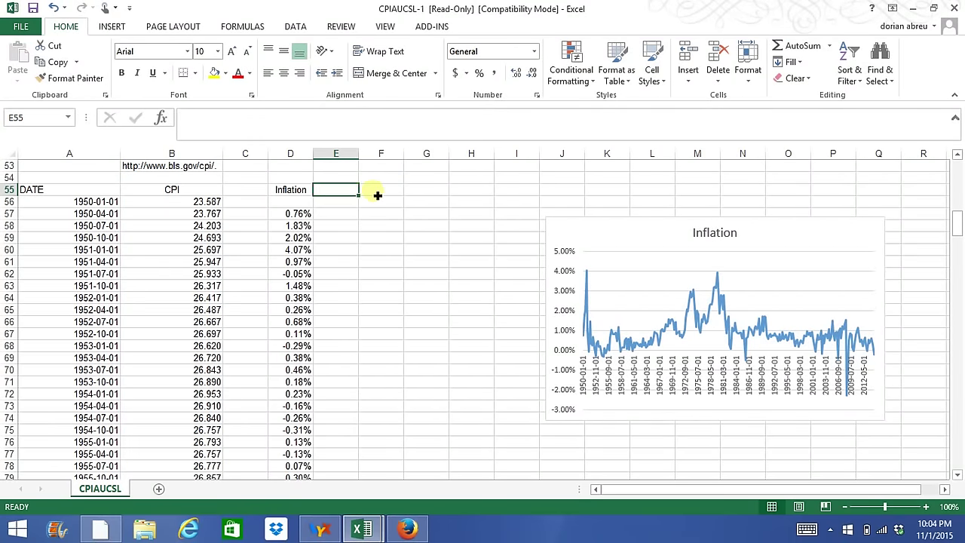
- Switch to the FRED CPI page in Firefox
{"action": "left_click", "coordinate": [377, 194]}
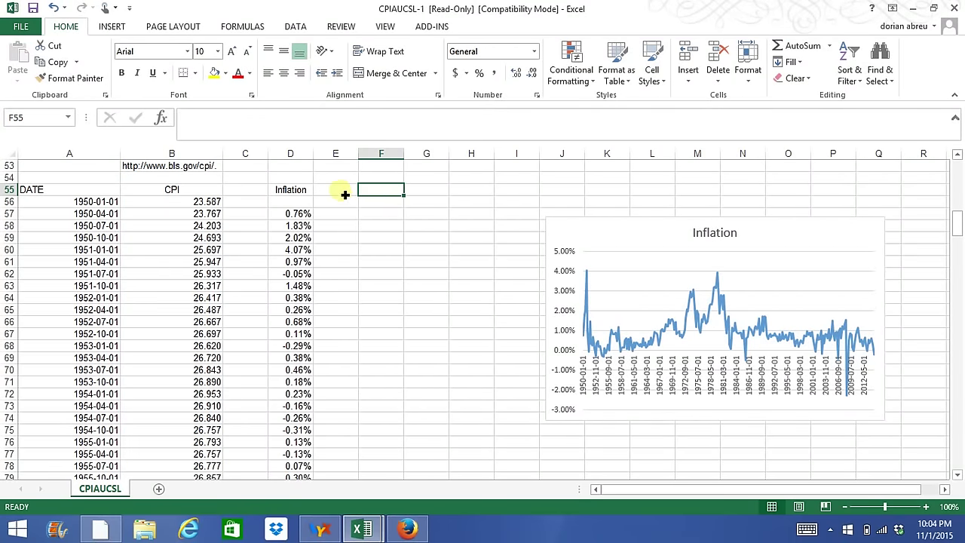
{"action": "left_click", "coordinate": [344, 194]}
{"action": "left_click", "coordinate": [388, 195]}
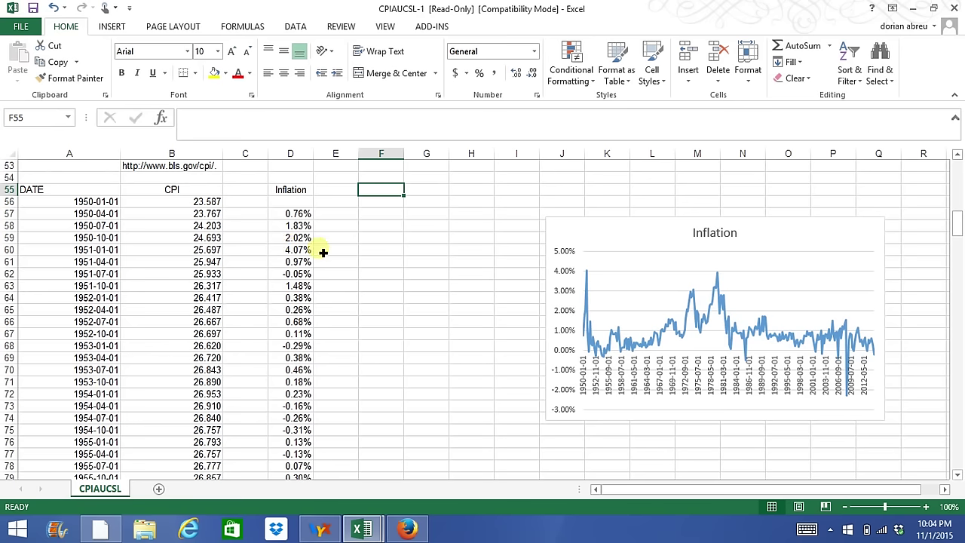
{"action": "left_click", "coordinate": [351, 226]}
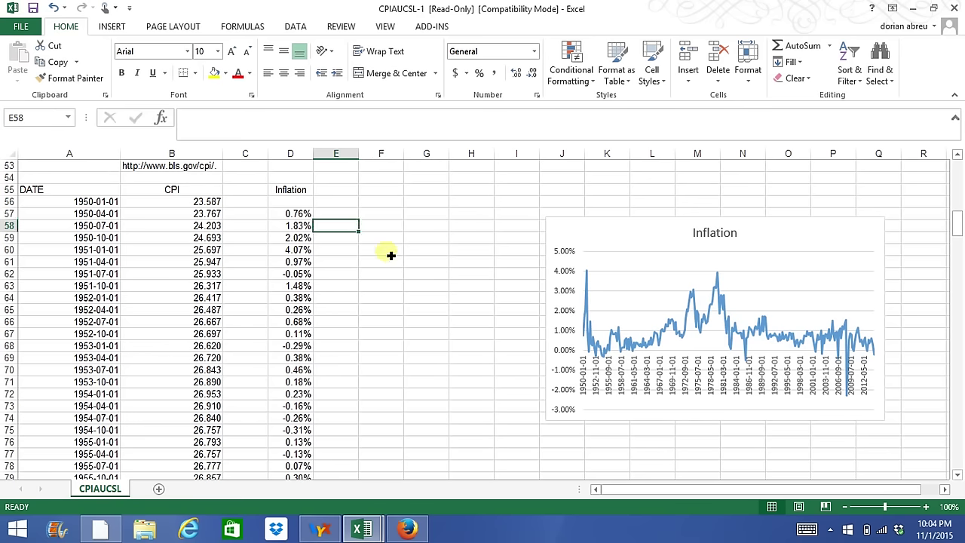
{"action": "left_click", "coordinate": [385, 214]}
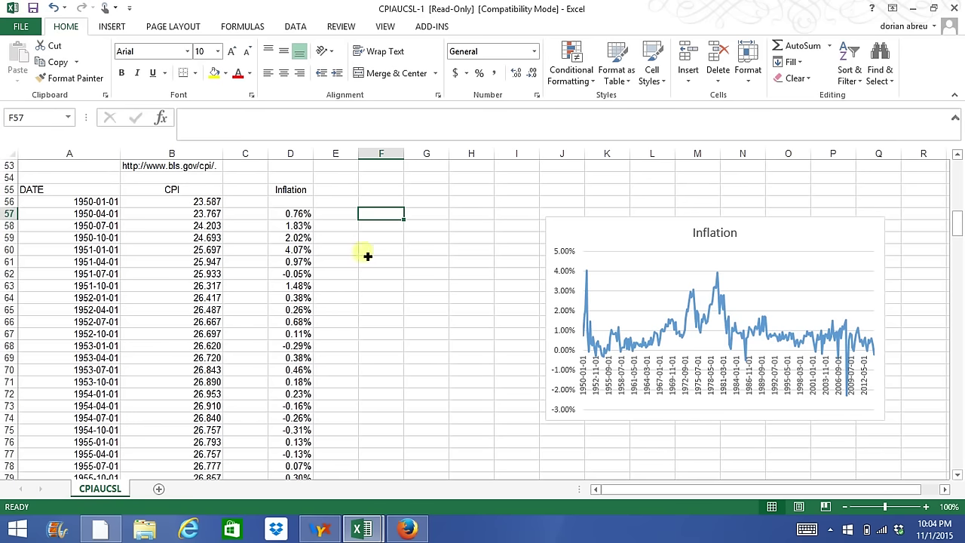
{"action": "left_click", "coordinate": [406, 528]}
{"action": "scroll", "coordinate": [407, 289], "scroll_direction": "up", "scroll_amount": 8}
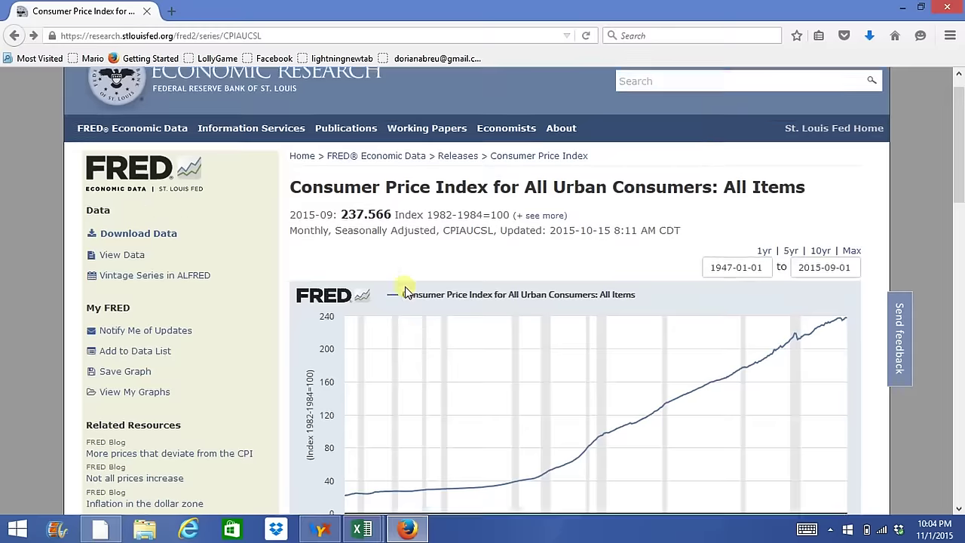
- Search FRED for 'GDP deflator'
{"action": "left_click", "coordinate": [697, 109]}
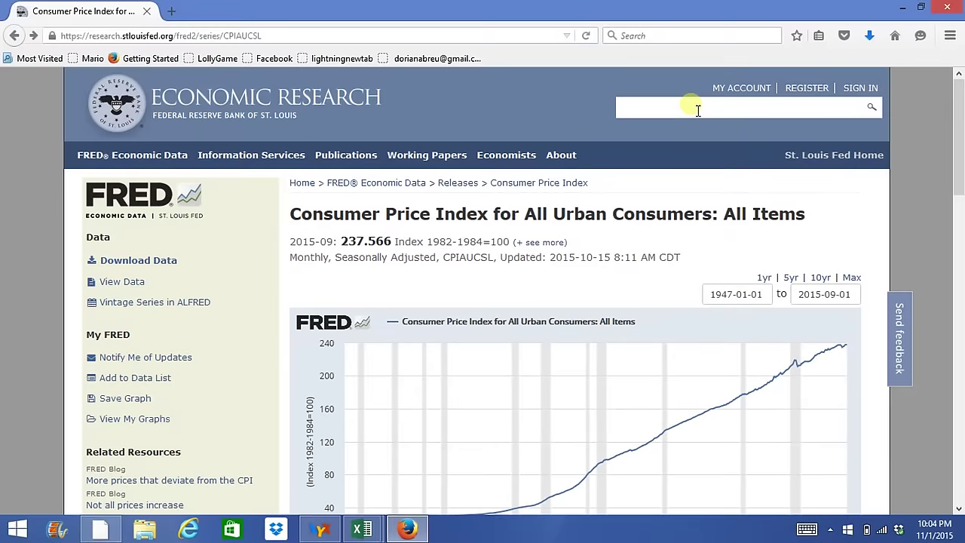
{"action": "type", "text": "gd"}
{"action": "key", "text": "BackSpace"}
{"action": "key", "text": "BackSpace"}
{"action": "type", "text": "gd"}
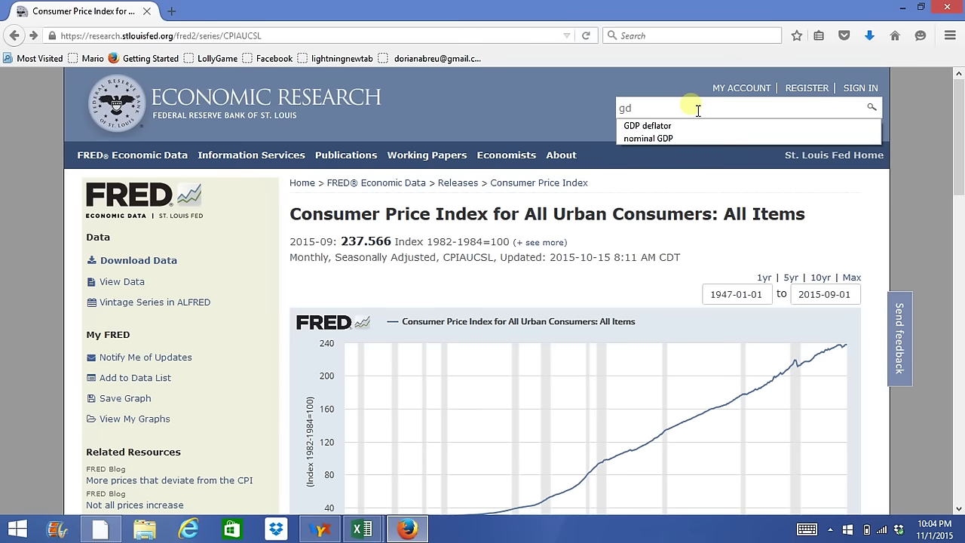
{"action": "key", "text": "Down"}
{"action": "key", "text": "Return"}
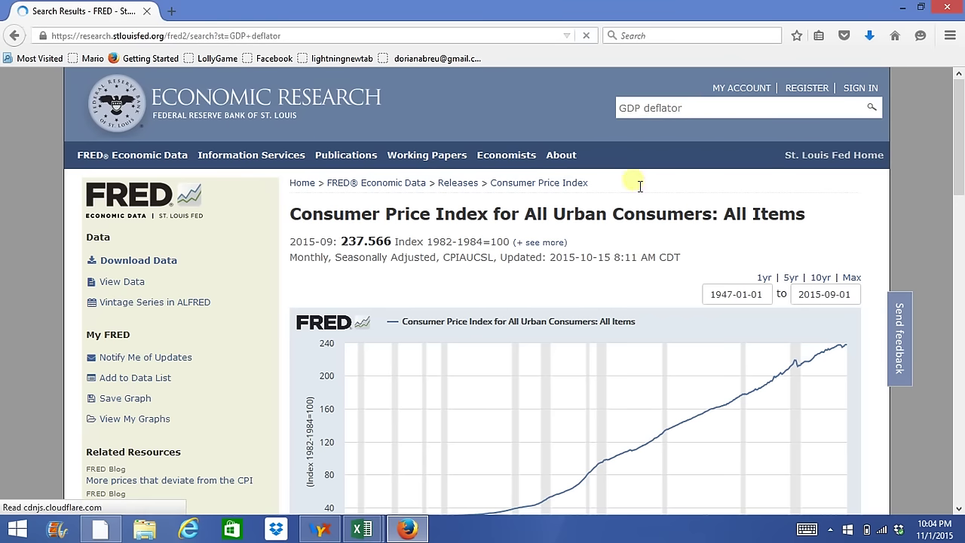
- Open the Implicit Price Deflator series and go to its Download Data page
{"action": "scroll", "coordinate": [600, 251], "scroll_direction": "down", "scroll_amount": 3}
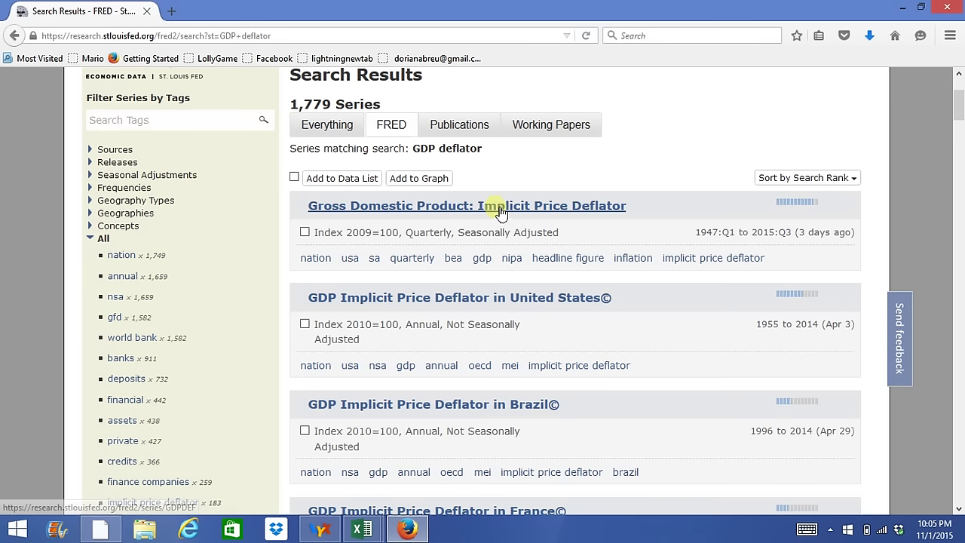
{"action": "left_click", "coordinate": [446, 211]}
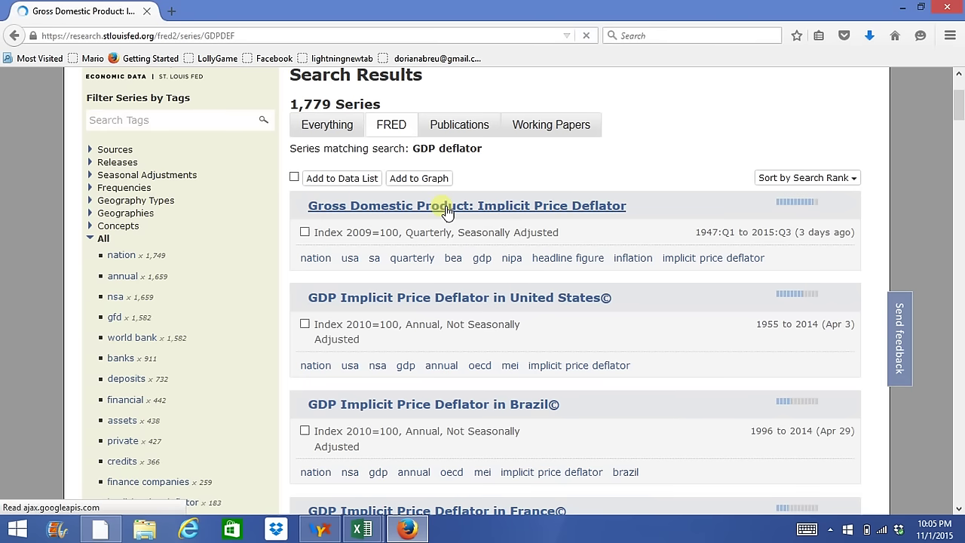
{"action": "scroll", "coordinate": [437, 208], "scroll_direction": "down", "scroll_amount": 3}
{"action": "left_click", "coordinate": [166, 142]}
- Set the download date range to 1950-01-01 through 2014-12-31
{"action": "scroll", "coordinate": [321, 317], "scroll_direction": "down", "scroll_amount": 4}
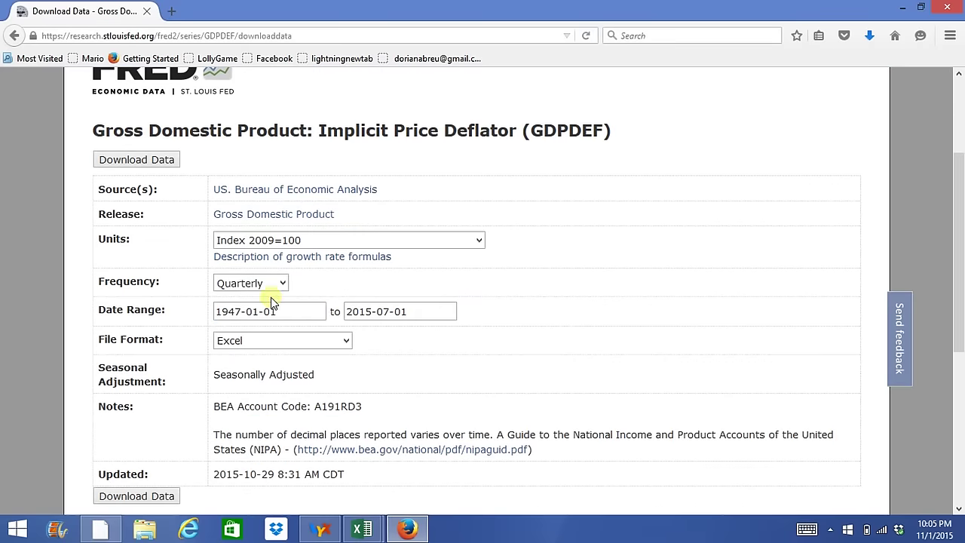
{"action": "left_click", "coordinate": [241, 311]}
{"action": "type", "text": "1950"}
{"action": "left_click", "coordinate": [417, 320]}
{"action": "key", "text": "BackSpace"}
{"action": "key", "text": "BackSpace"}
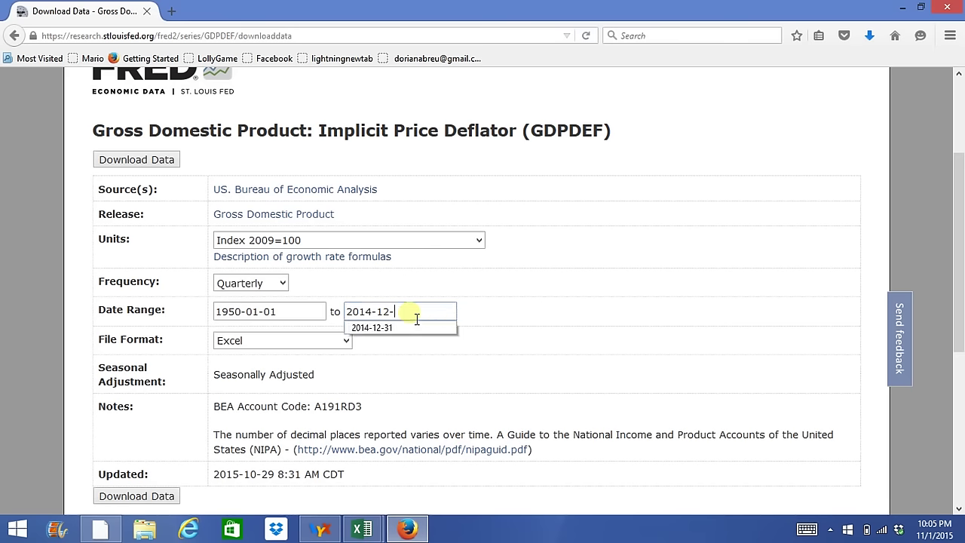
{"action": "left_click", "coordinate": [403, 326]}
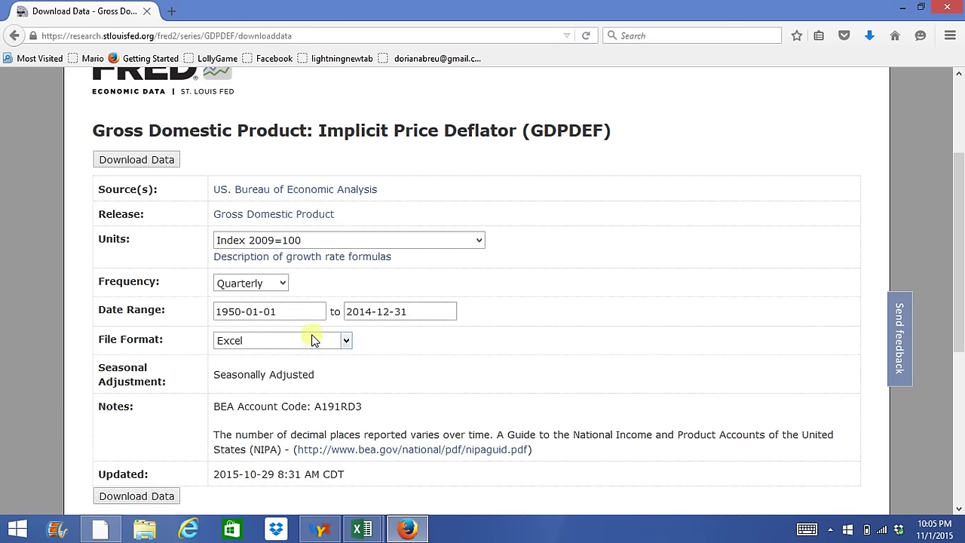
- Download the quarterly GDPDEF data as an Excel file
{"action": "scroll", "coordinate": [402, 350], "scroll_direction": "down", "scroll_amount": 5}
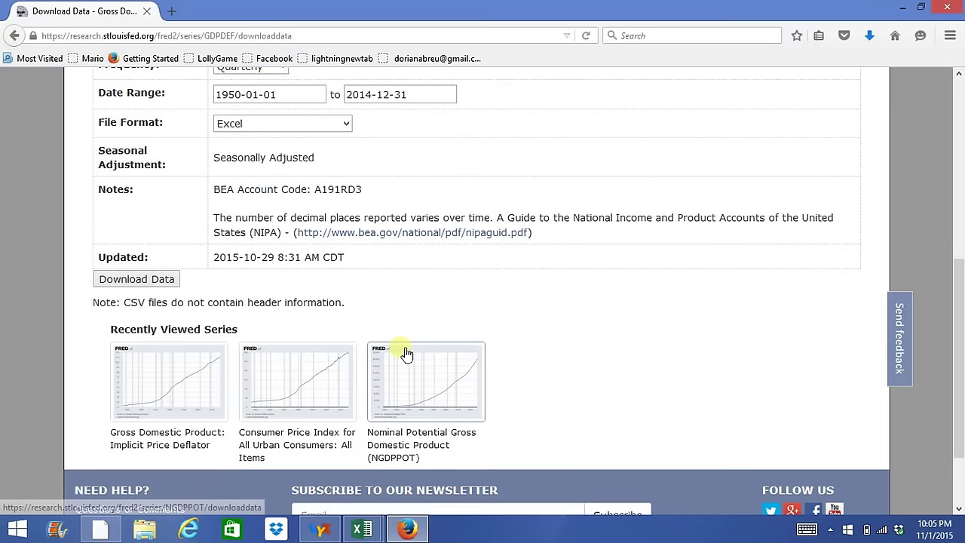
{"action": "scroll", "coordinate": [404, 351], "scroll_direction": "up", "scroll_amount": 3}
{"action": "scroll", "coordinate": [406, 353], "scroll_direction": "up", "scroll_amount": 3}
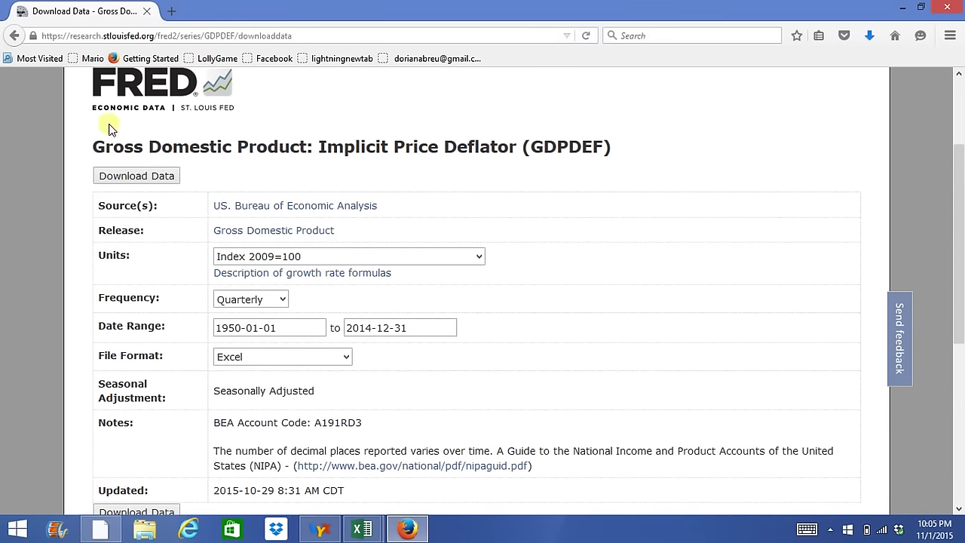
{"action": "left_click", "coordinate": [145, 180]}
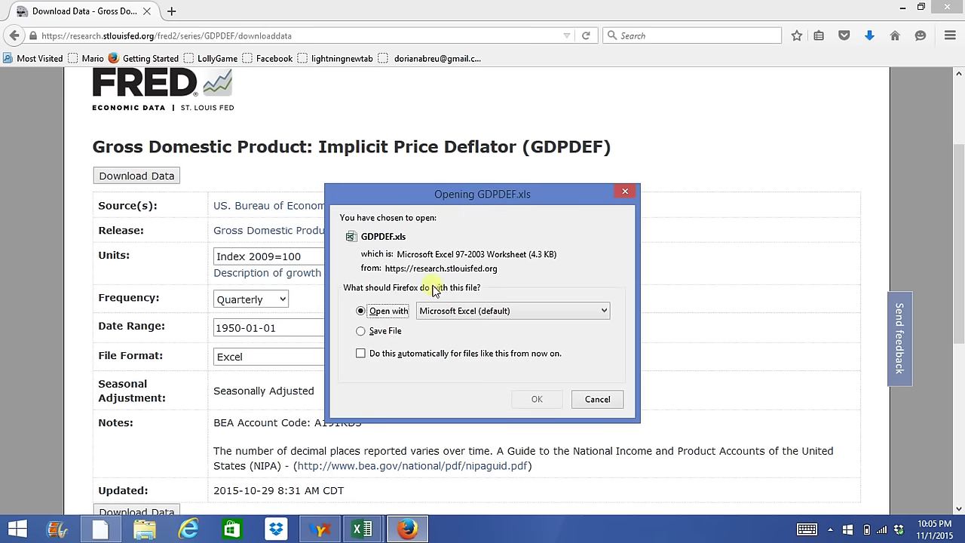
- Open GDPDEF.xls in Excel, enable editing, rename B16 'GDP Deflator', and copy that column
{"action": "left_click", "coordinate": [538, 399]}
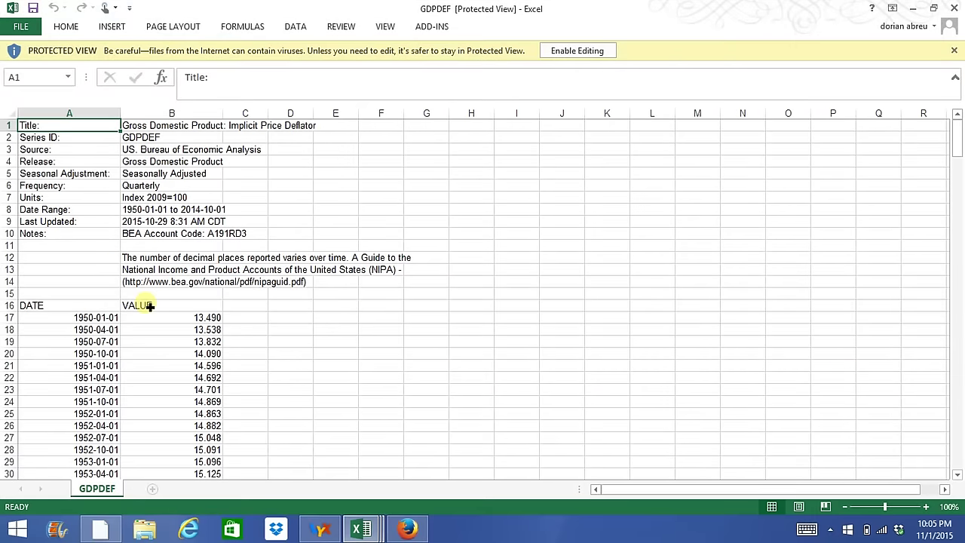
{"action": "left_click", "coordinate": [151, 306]}
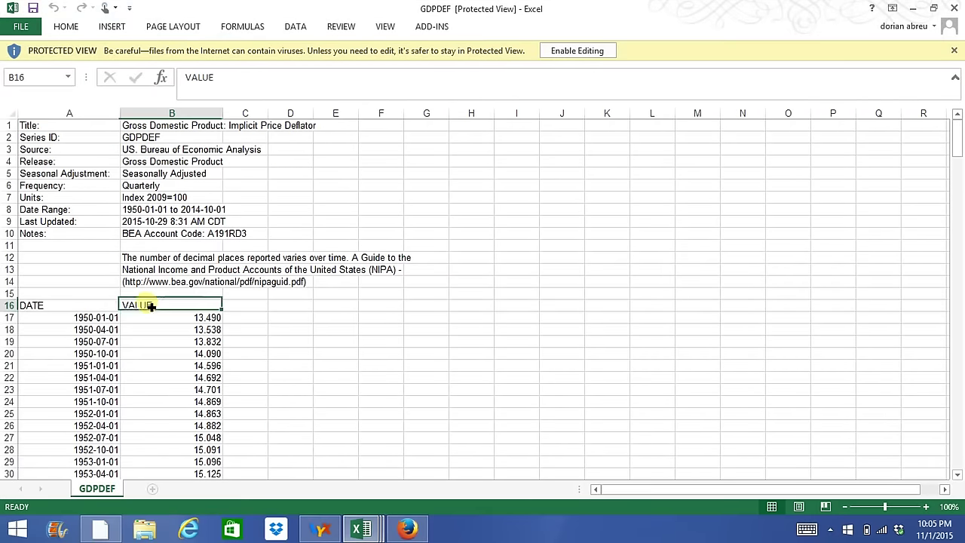
{"action": "left_click", "coordinate": [576, 50]}
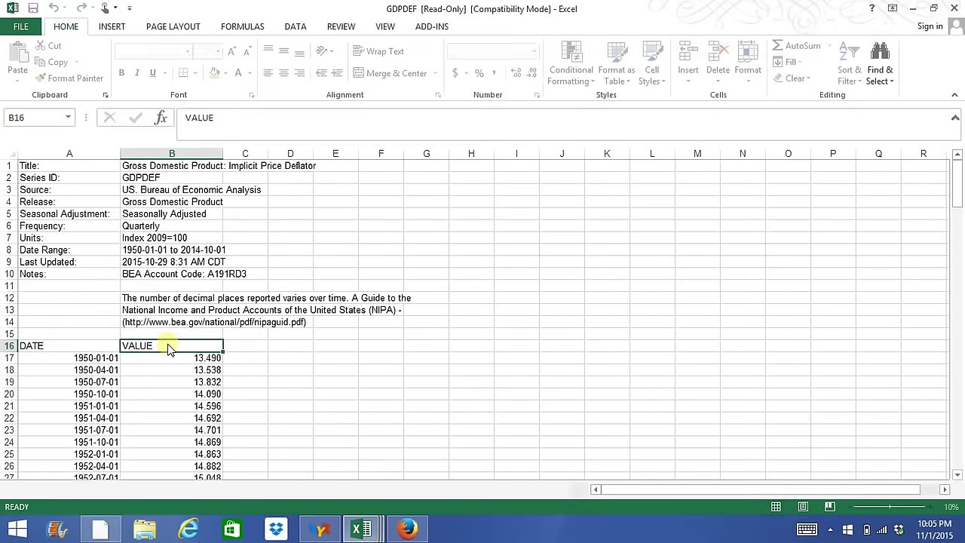
{"action": "type", "text": "GDP Deflator"}
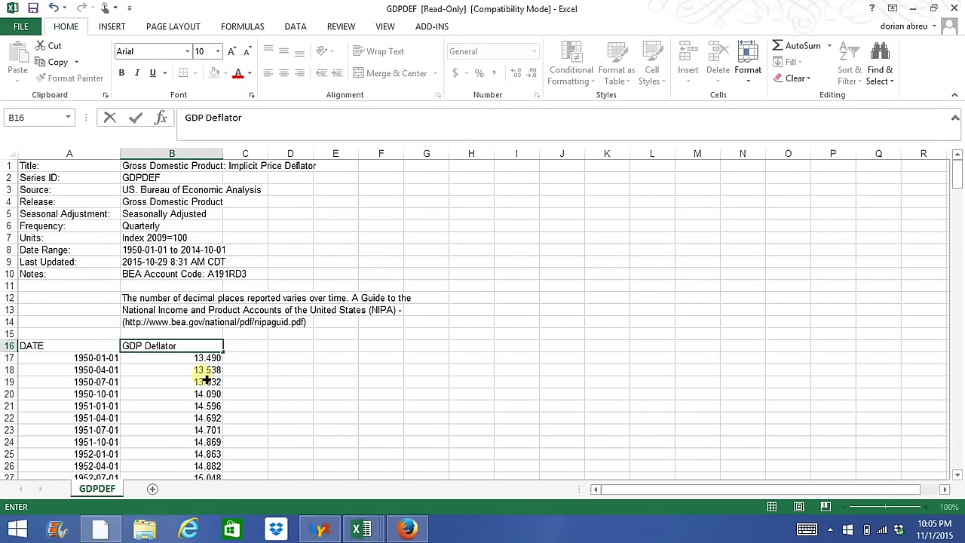
{"action": "key", "text": "Return"}
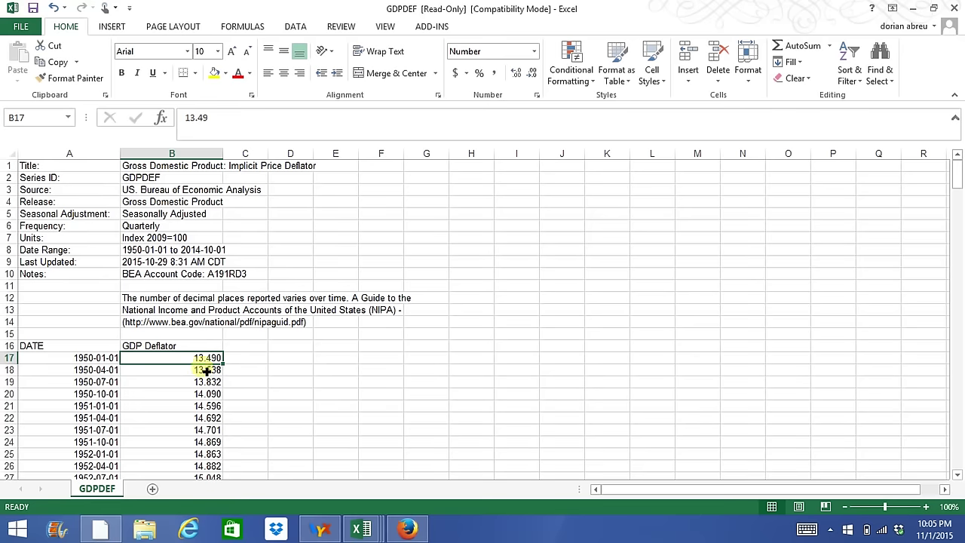
{"action": "left_click_drag", "start_coordinate": [206, 351], "coordinate": [195, 457]}
{"action": "key", "text": "ctrl+c"}
- Paste the GDP Deflator column into E55 of the CPIAUCSL workbook and widen column E
{"action": "left_click", "coordinate": [367, 529]}
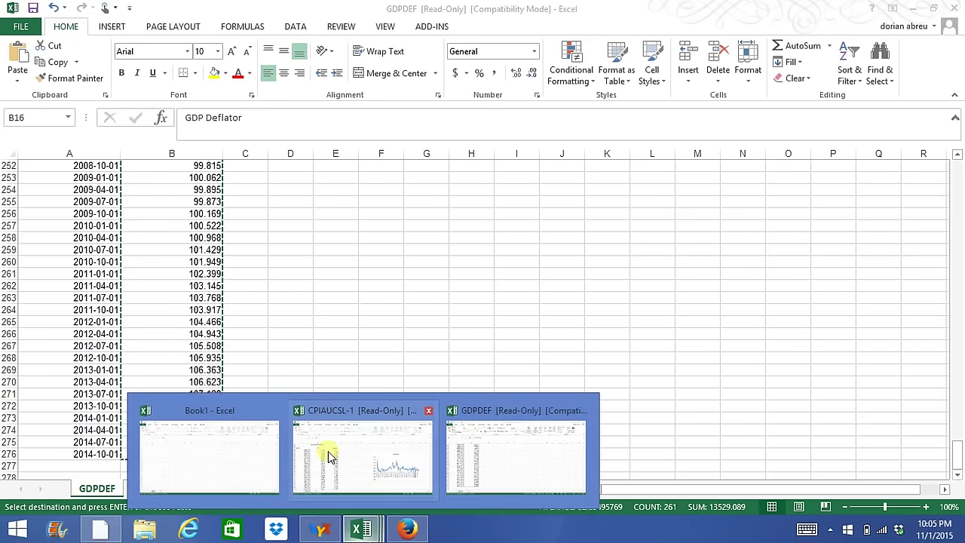
{"action": "left_click", "coordinate": [327, 457]}
{"action": "left_click", "coordinate": [347, 194]}
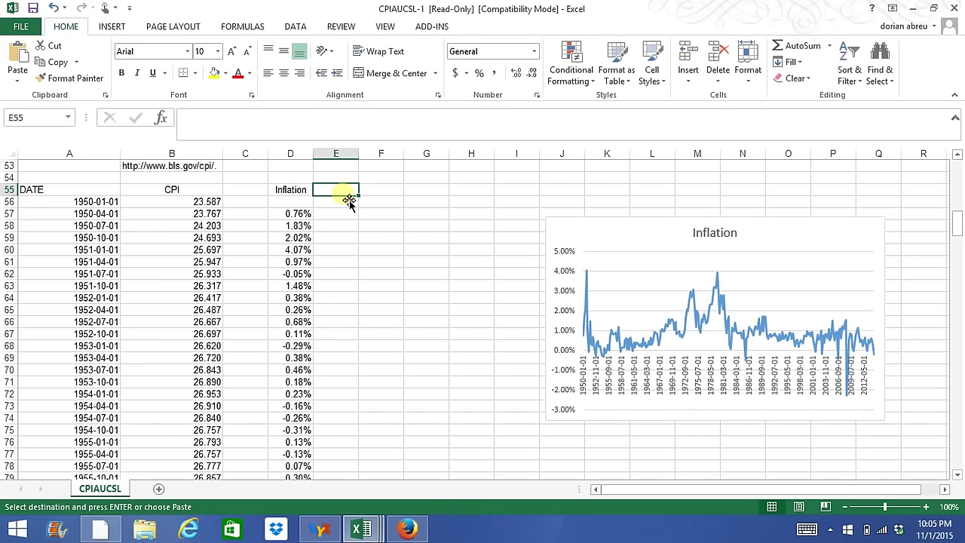
{"action": "key", "text": "ctrl+v"}
{"action": "left_click", "coordinate": [346, 225]}
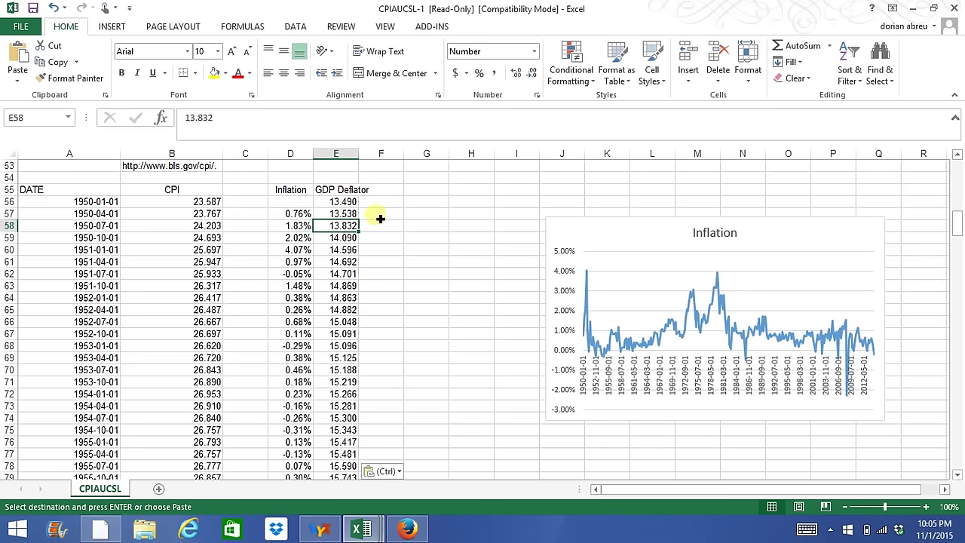
{"action": "left_click", "coordinate": [385, 215]}
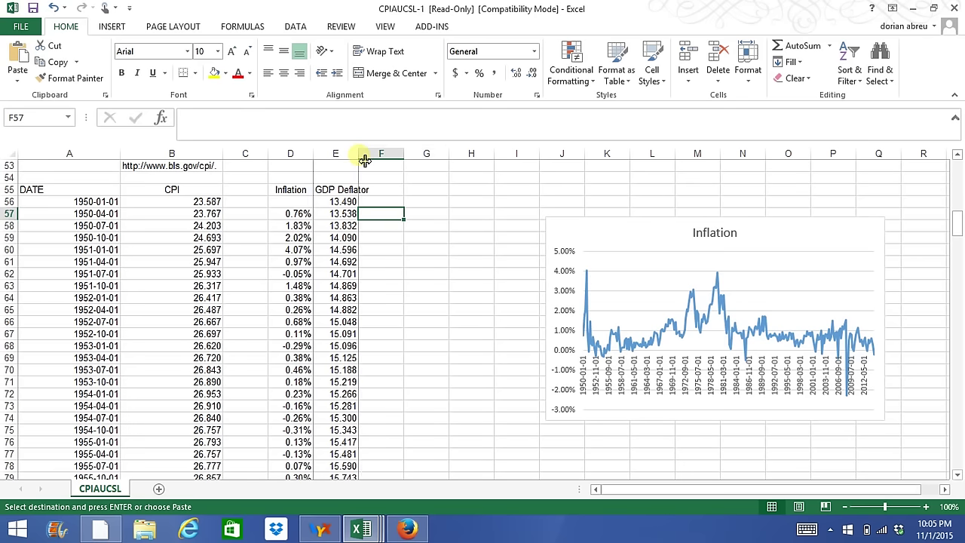
{"action": "left_click_drag", "start_coordinate": [358, 158], "coordinate": [371, 158]}
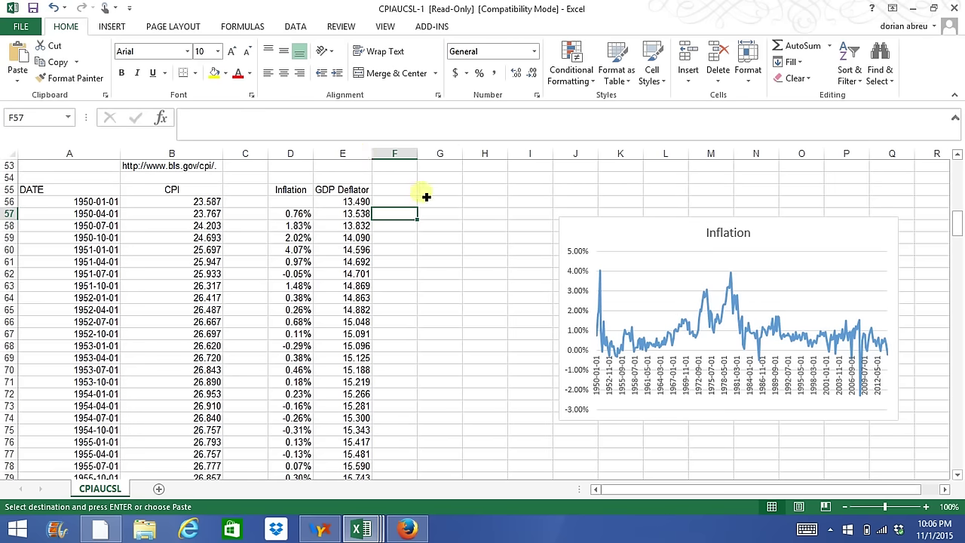
{"action": "left_click", "coordinate": [431, 194]}
- Enter =B56+E56 in G56 and fill it down to G315
{"action": "left_click", "coordinate": [432, 196]}
{"action": "type", "text": "="}
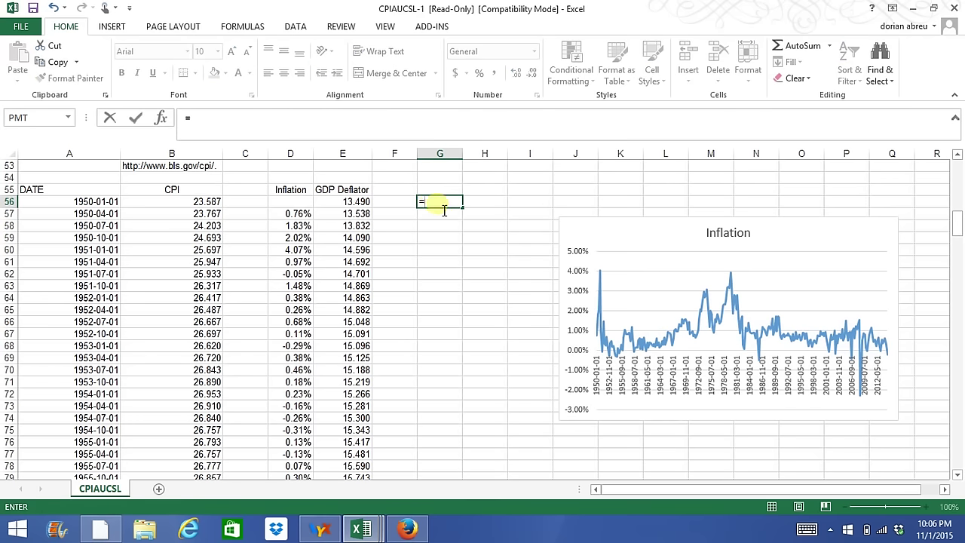
{"action": "left_click", "coordinate": [201, 205]}
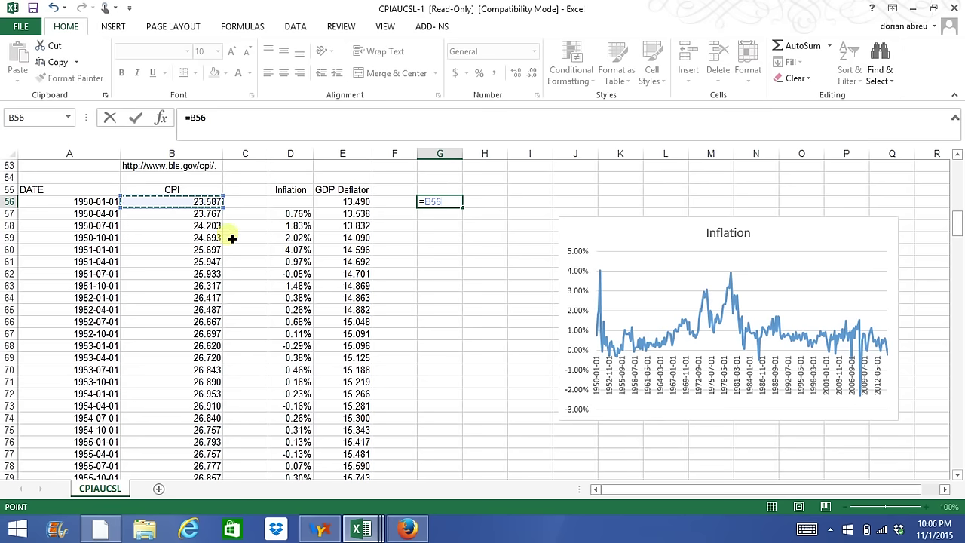
{"action": "type", "text": "+"}
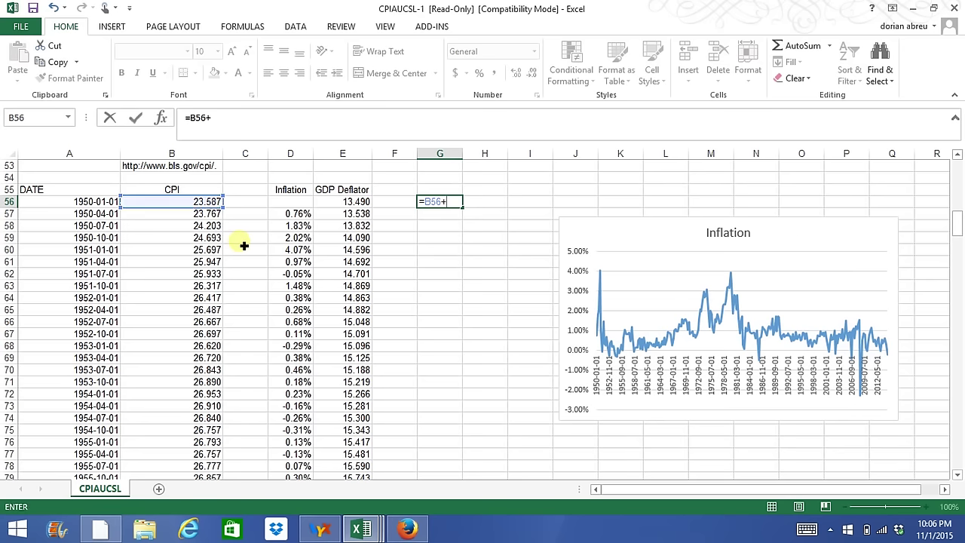
{"action": "left_click", "coordinate": [357, 206]}
{"action": "key", "text": "Return"}
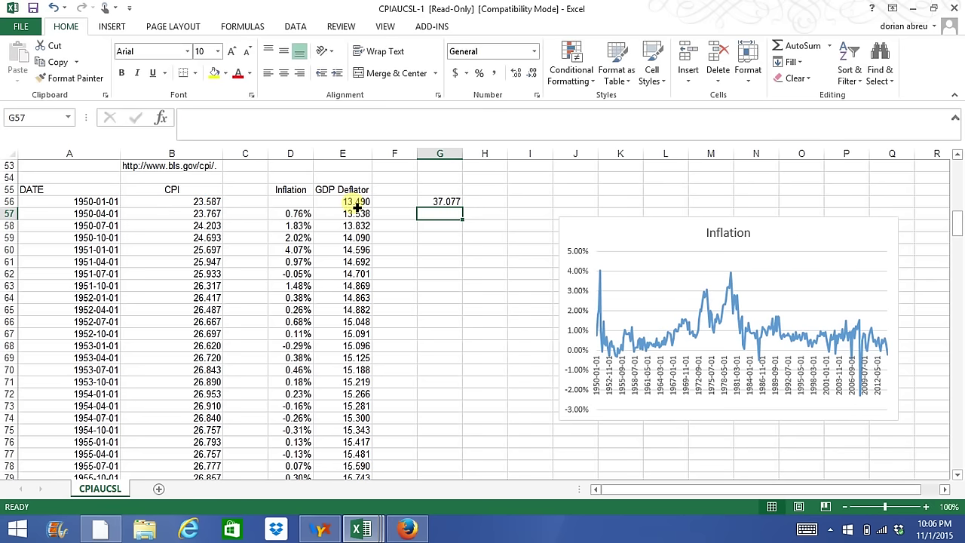
{"action": "left_click", "coordinate": [456, 203]}
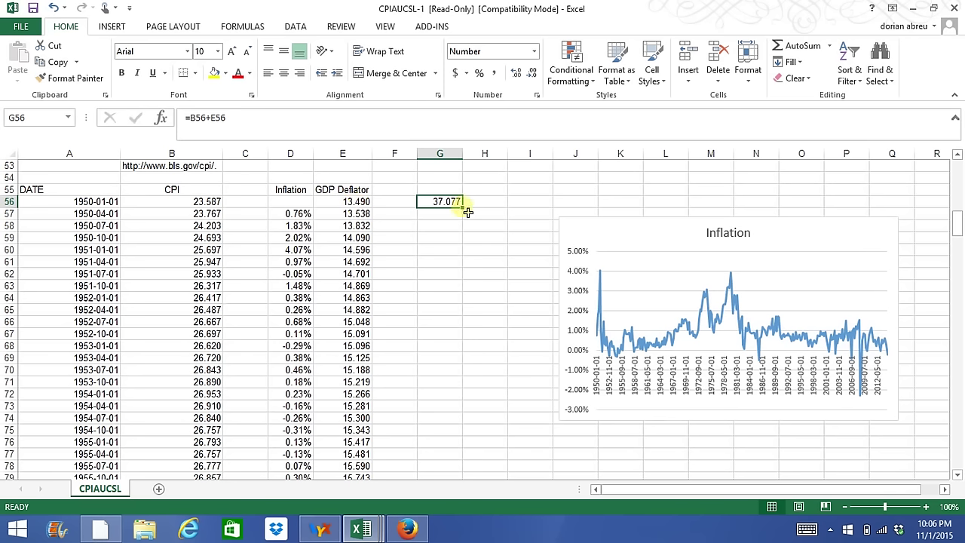
{"action": "left_click_drag", "start_coordinate": [467, 212], "coordinate": [460, 445]}
- Deselect the filled range and scroll through the column G sums starting at 37.077
{"action": "scroll", "coordinate": [462, 446], "scroll_direction": "up", "scroll_amount": 3}
{"action": "scroll", "coordinate": [462, 446], "scroll_direction": "up", "scroll_amount": 20}
{"action": "scroll", "coordinate": [457, 469], "scroll_direction": "up", "scroll_amount": 20}
{"action": "scroll", "coordinate": [456, 469], "scroll_direction": "up", "scroll_amount": 13}
{"action": "left_click", "coordinate": [440, 357]}
{"action": "left_click", "coordinate": [441, 315]}
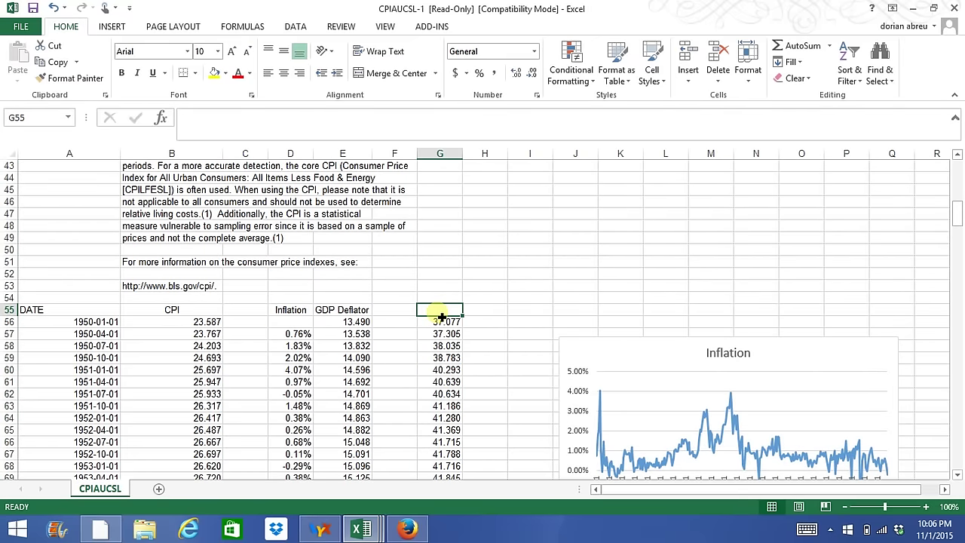
{"action": "scroll", "coordinate": [445, 319], "scroll_direction": "down", "scroll_amount": 3}
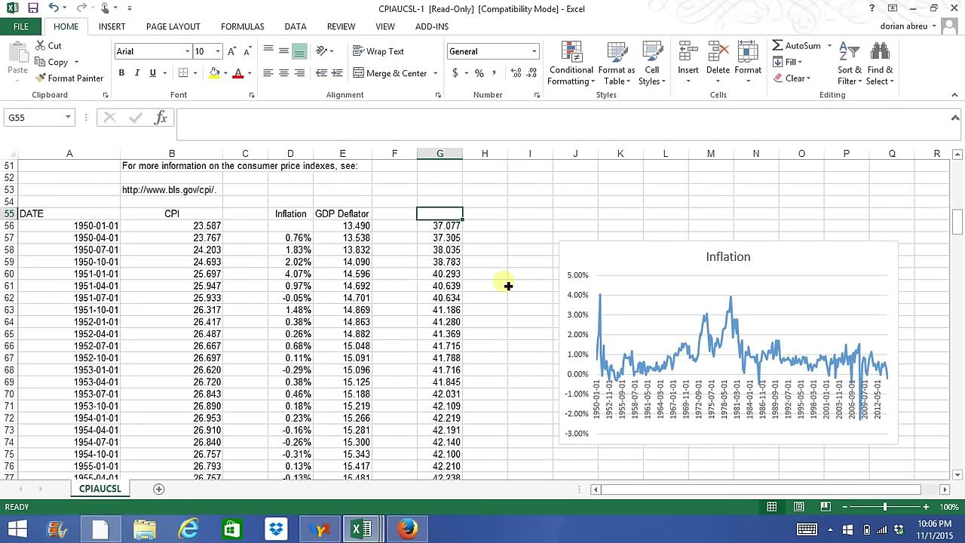
{"action": "scroll", "coordinate": [505, 286], "scroll_direction": "down", "scroll_amount": 2}
{"action": "scroll", "coordinate": [505, 286], "scroll_direction": "up", "scroll_amount": 2}
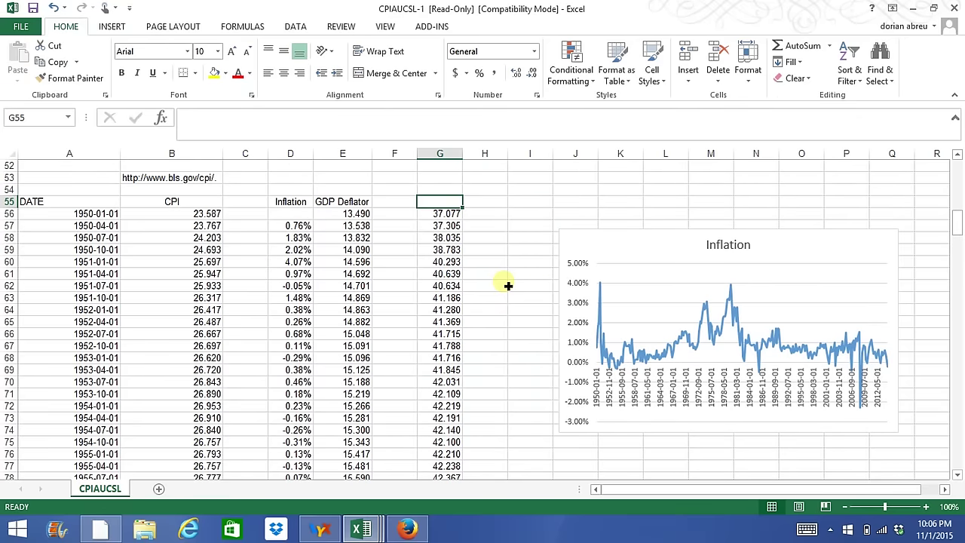
{"action": "scroll", "coordinate": [508, 285], "scroll_direction": "down", "scroll_amount": 1}
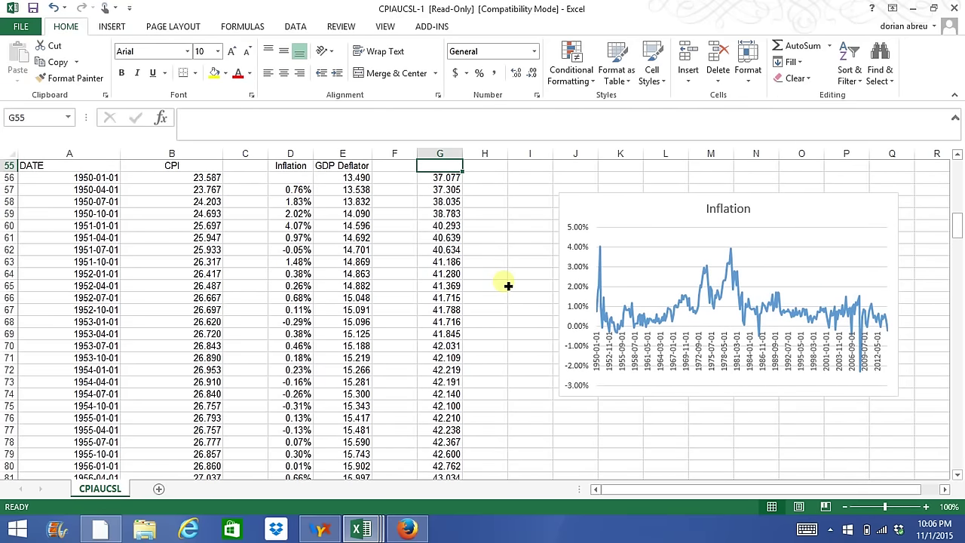
{"action": "scroll", "coordinate": [505, 284], "scroll_direction": "down", "scroll_amount": 2}
- Insert a blank 2-D line chart and move it below the Inflation chart
{"action": "left_click", "coordinate": [569, 394]}
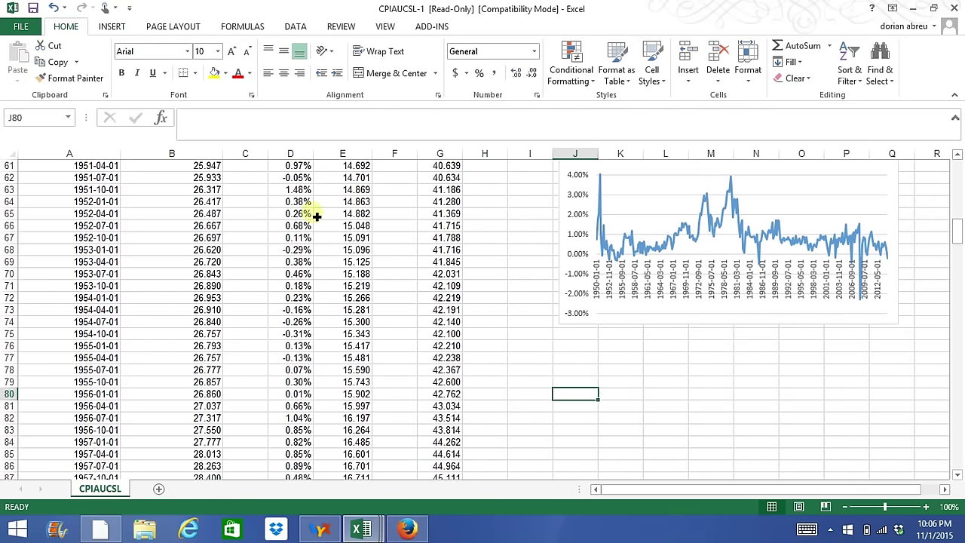
{"action": "left_click", "coordinate": [111, 26]}
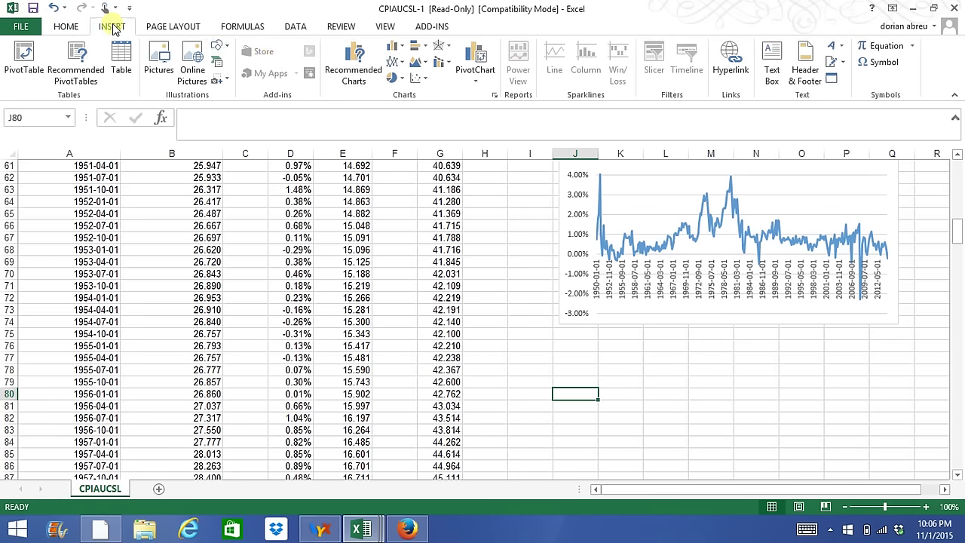
{"action": "left_click", "coordinate": [392, 62]}
{"action": "left_click", "coordinate": [404, 102]}
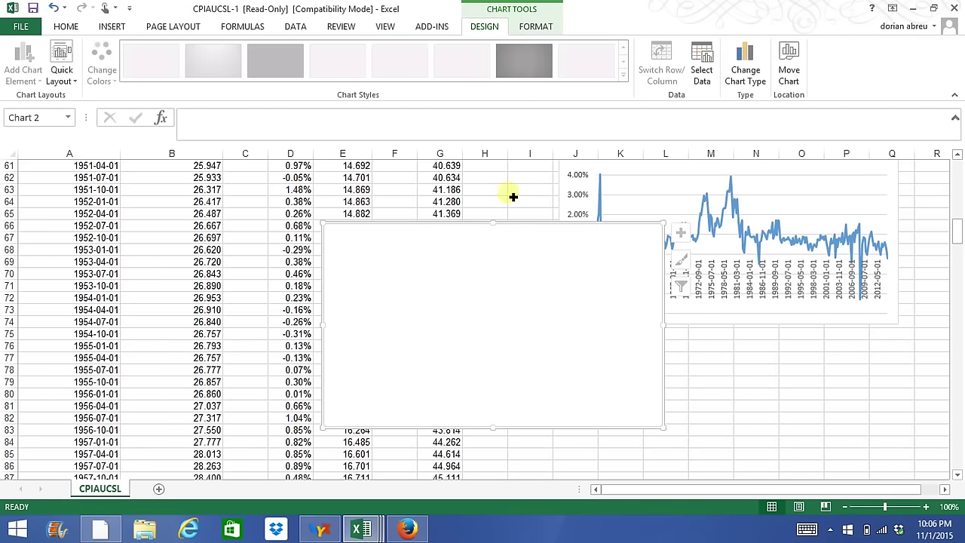
{"action": "left_click_drag", "start_coordinate": [564, 289], "coordinate": [753, 366]}
{"action": "right_click", "coordinate": [750, 365]}
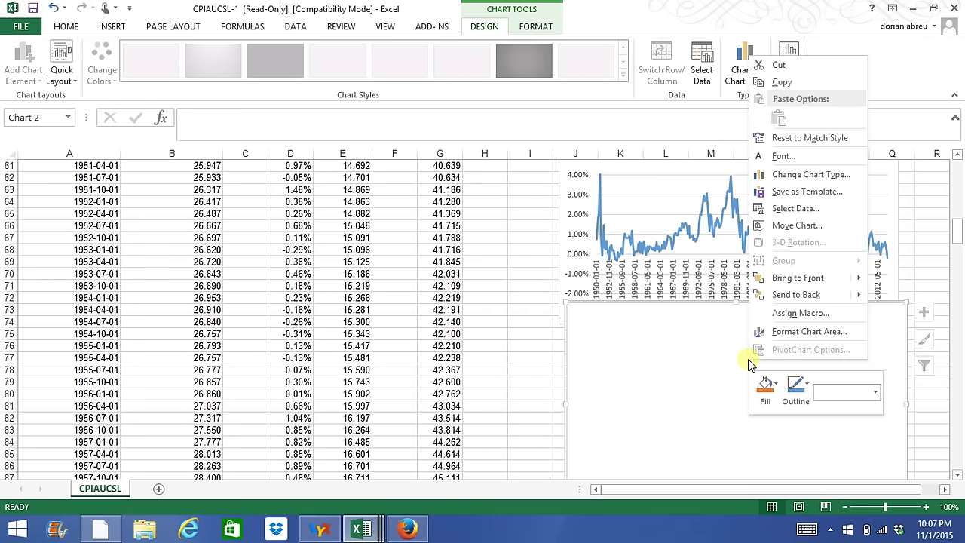
- Add a chart series named from B55 with values B56:B315
{"action": "left_click", "coordinate": [784, 210]}
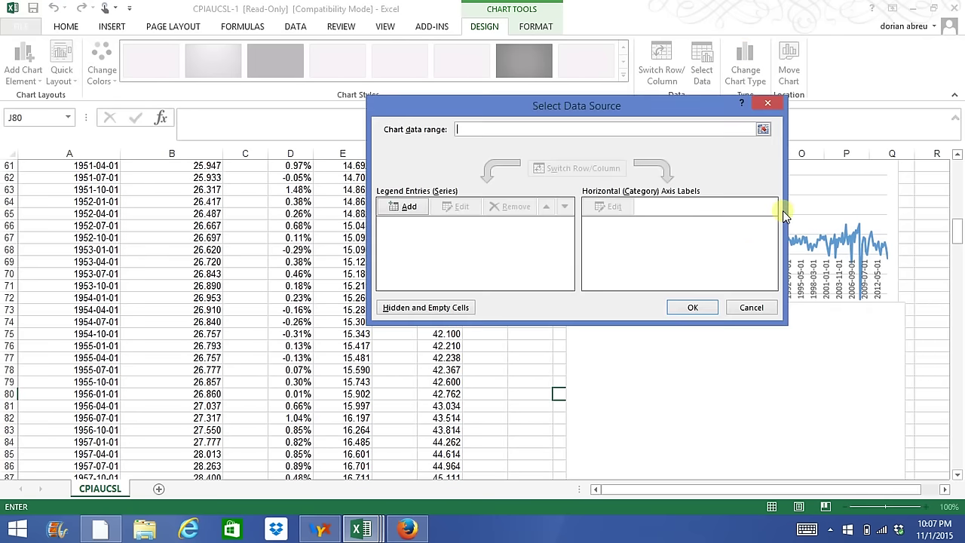
{"action": "left_click", "coordinate": [410, 207]}
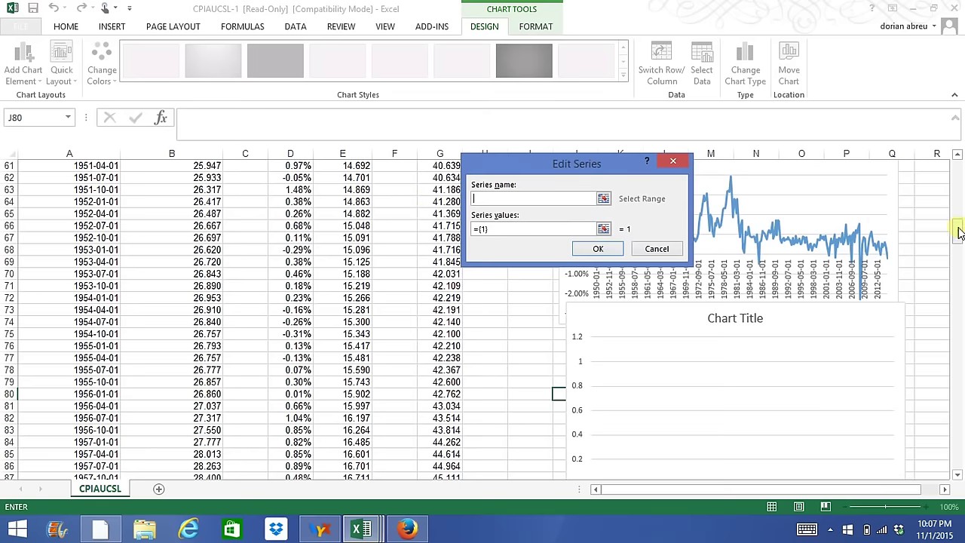
{"action": "left_click_drag", "start_coordinate": [955, 227], "coordinate": [957, 218]}
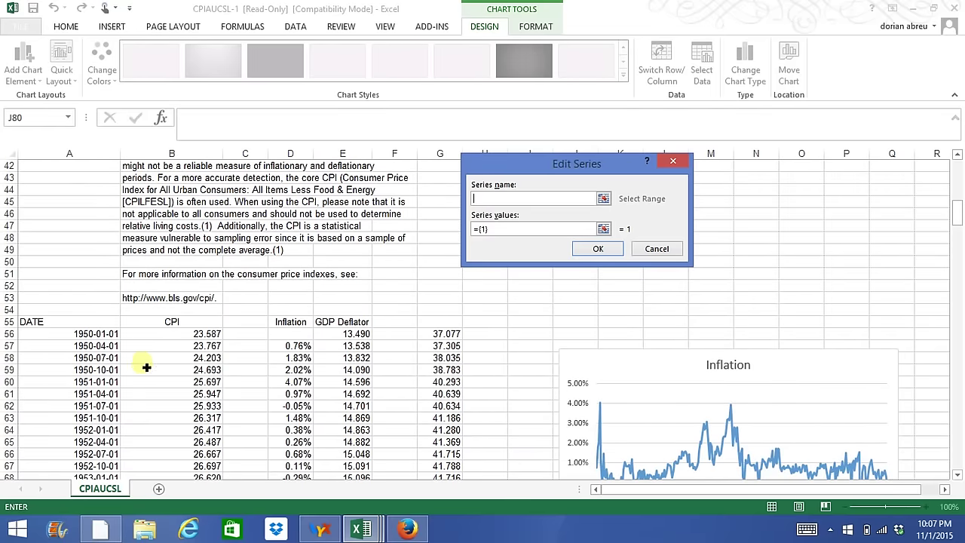
{"action": "left_click", "coordinate": [185, 325]}
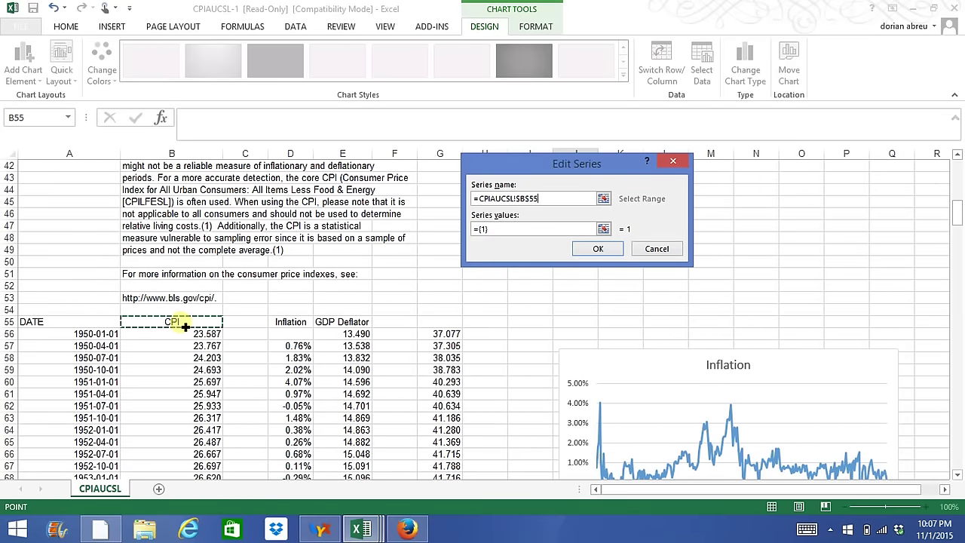
{"action": "left_click", "coordinate": [539, 232]}
{"action": "left_click_drag", "start_coordinate": [498, 236], "coordinate": [461, 233]}
{"action": "left_click_drag", "start_coordinate": [198, 333], "coordinate": [194, 459]}
{"action": "left_click", "coordinate": [597, 249]}
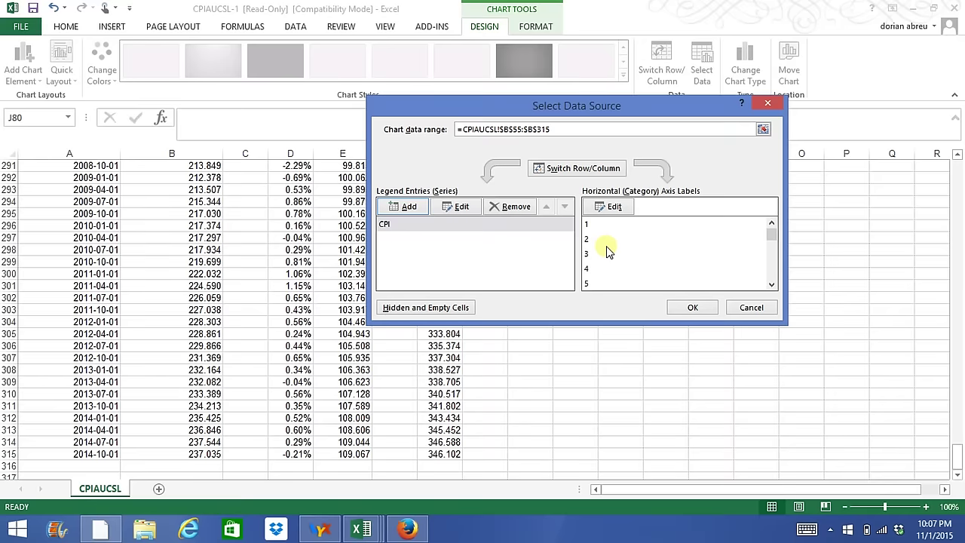
- Add an Inflation series named from D55 with values D57:D315
{"action": "left_click", "coordinate": [404, 210]}
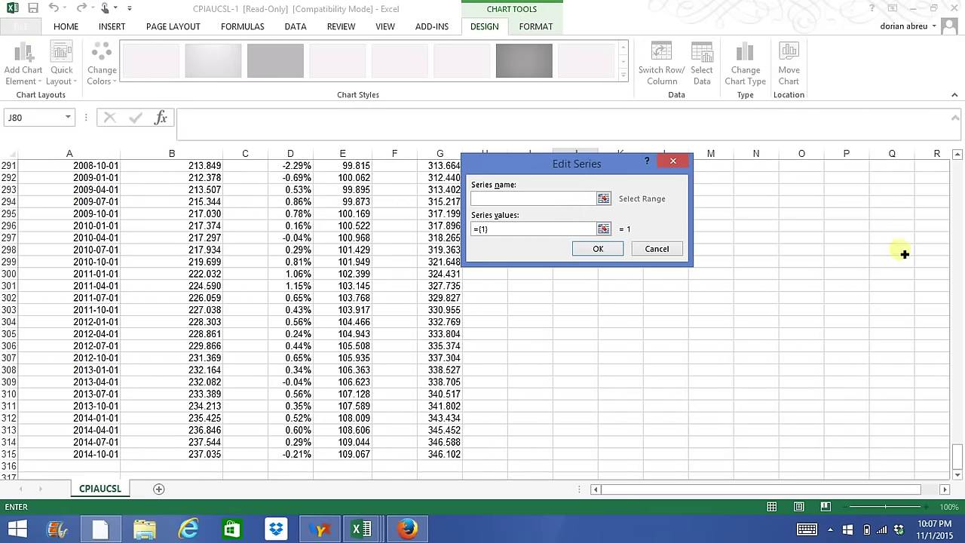
{"action": "left_click_drag", "start_coordinate": [958, 461], "coordinate": [957, 217]}
{"action": "left_click", "coordinate": [290, 226]}
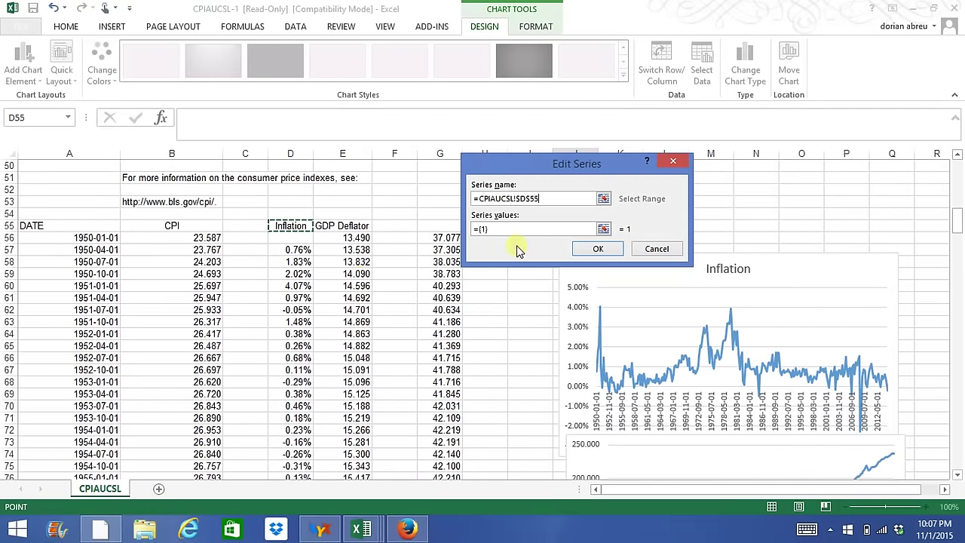
{"action": "left_click", "coordinate": [476, 230]}
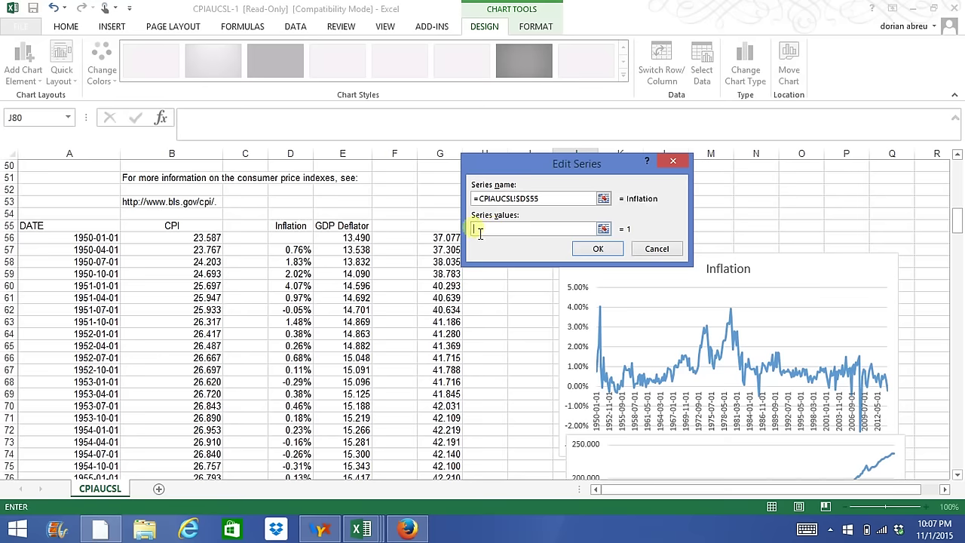
{"action": "left_click_drag", "start_coordinate": [286, 249], "coordinate": [301, 456]}
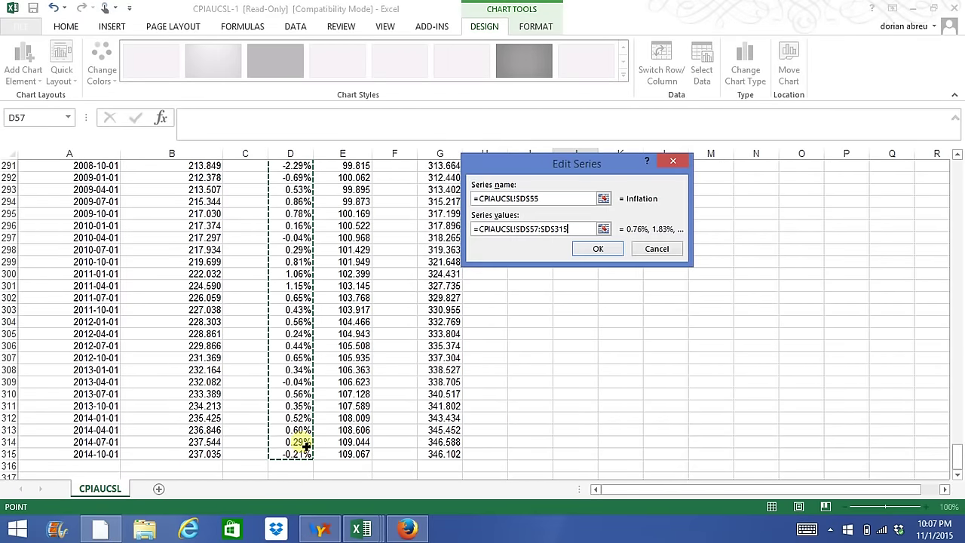
{"action": "left_click", "coordinate": [596, 251]}
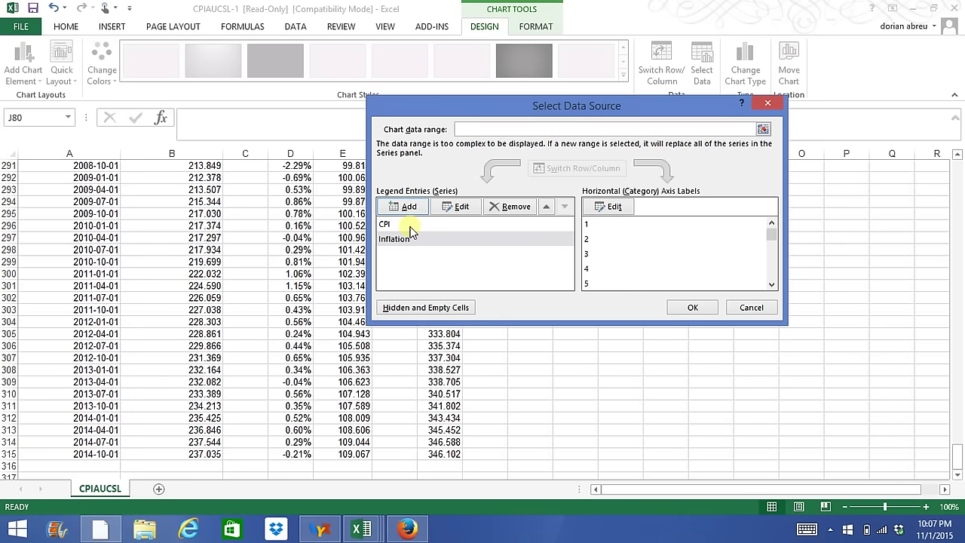
{"action": "left_click", "coordinate": [392, 224]}
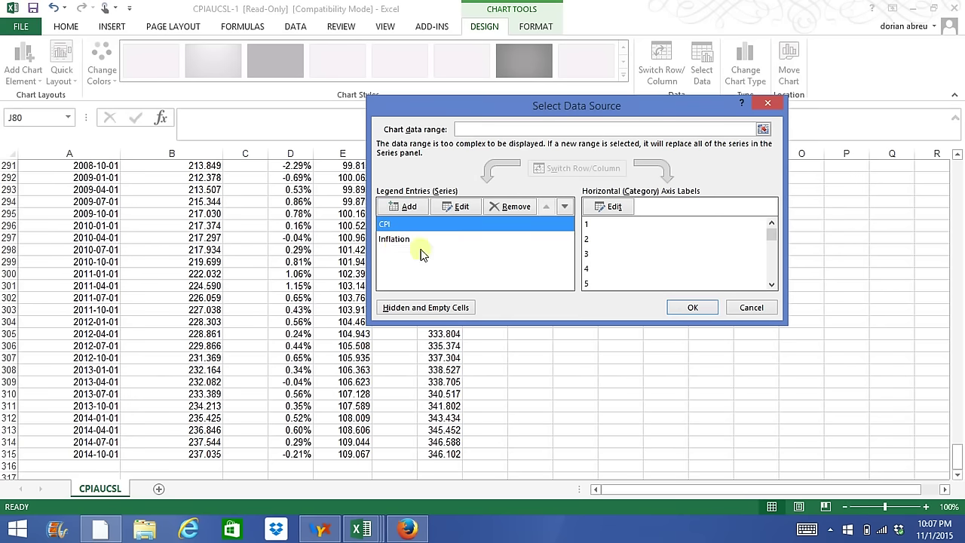
- Use the DATE column as horizontal axis labels and apply the data source changes
{"action": "left_click", "coordinate": [596, 210]}
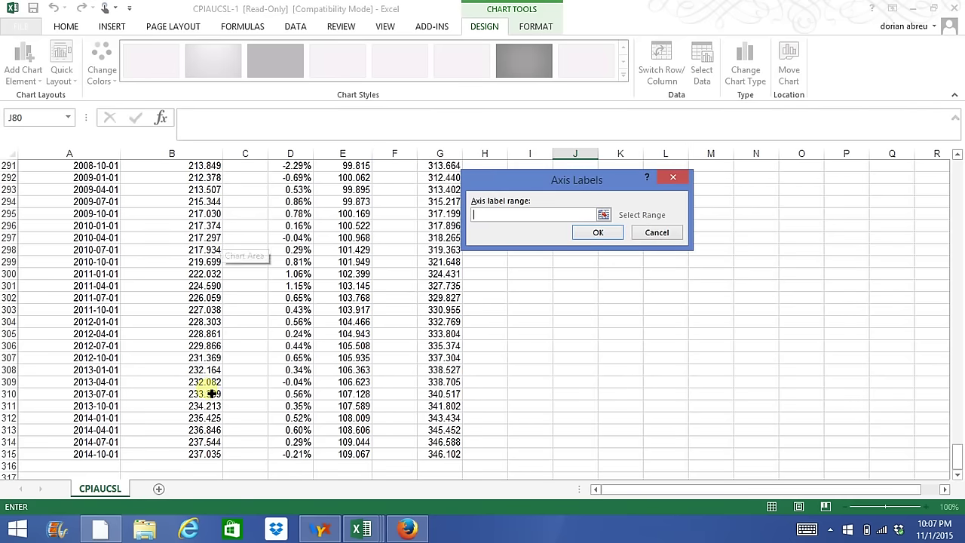
{"action": "left_click_drag", "start_coordinate": [86, 452], "coordinate": [84, 188]}
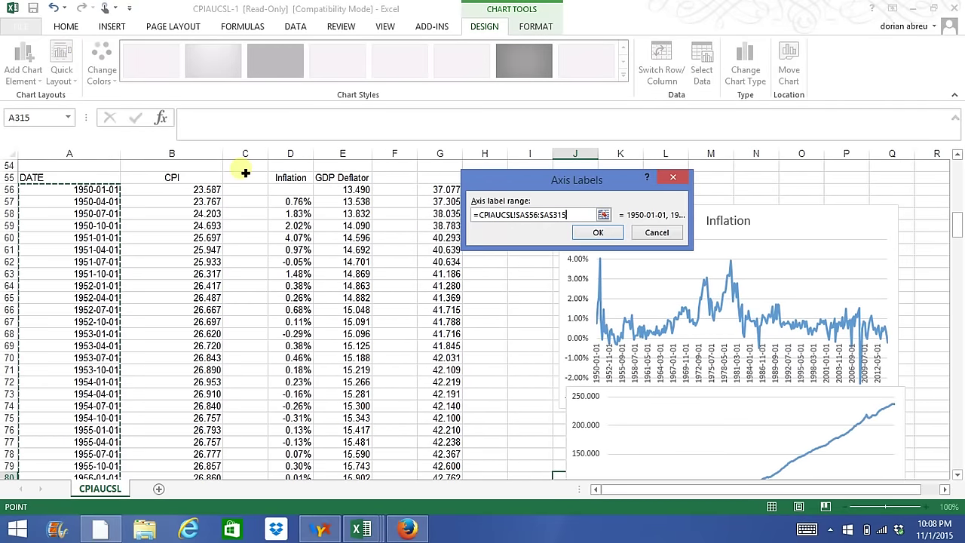
{"action": "left_click", "coordinate": [598, 236]}
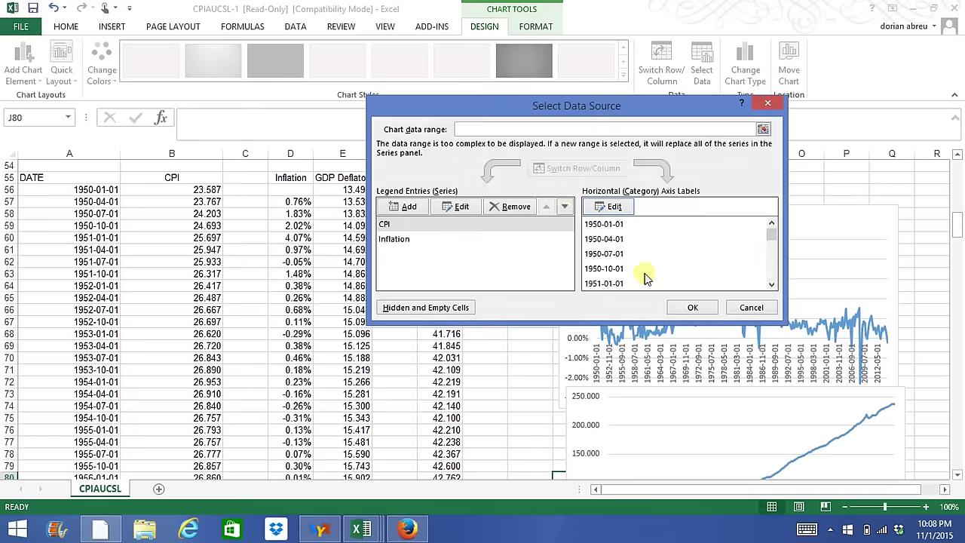
{"action": "left_click", "coordinate": [691, 310]}
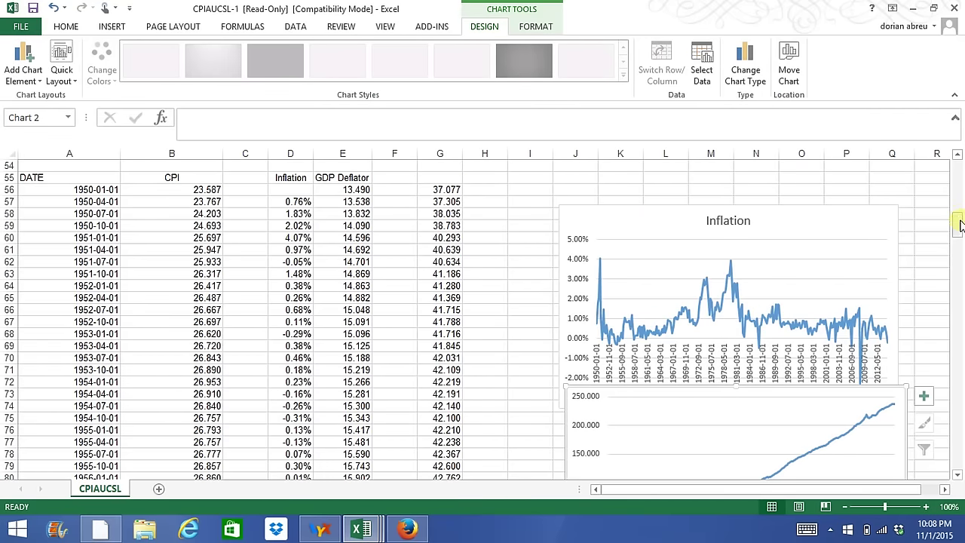
{"action": "left_click_drag", "start_coordinate": [960, 224], "coordinate": [961, 235]}
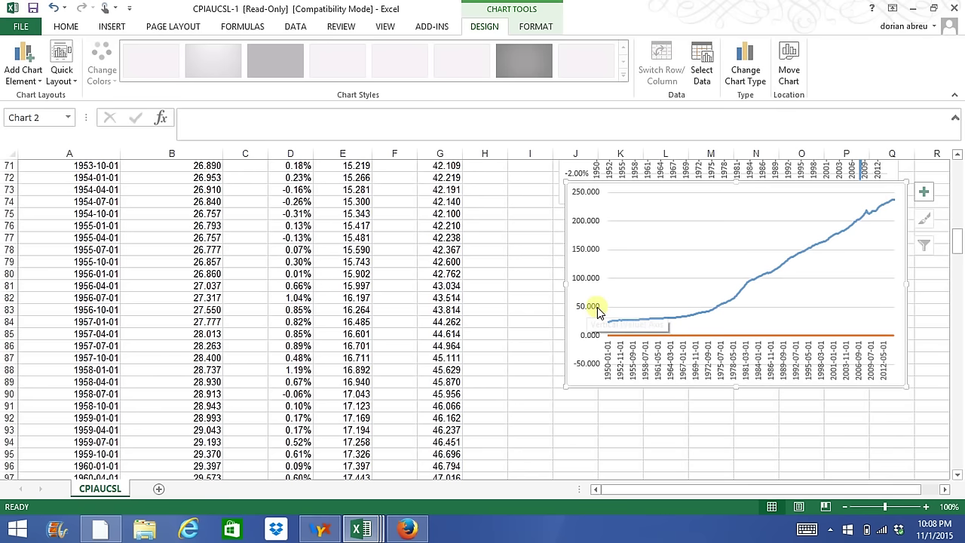
- Plot the CPI series on a secondary axis and move the chart down and left beside the data
{"action": "left_click", "coordinate": [692, 320]}
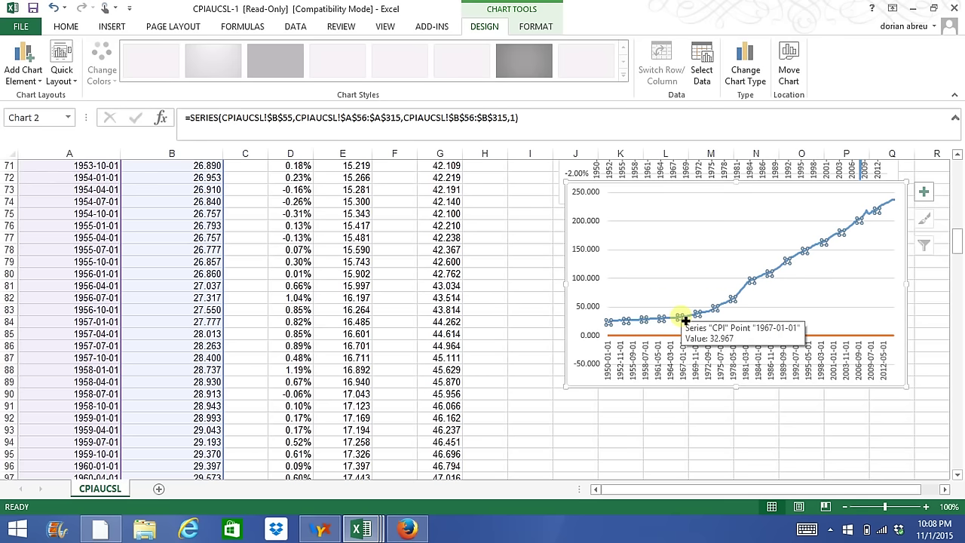
{"action": "right_click", "coordinate": [682, 320]}
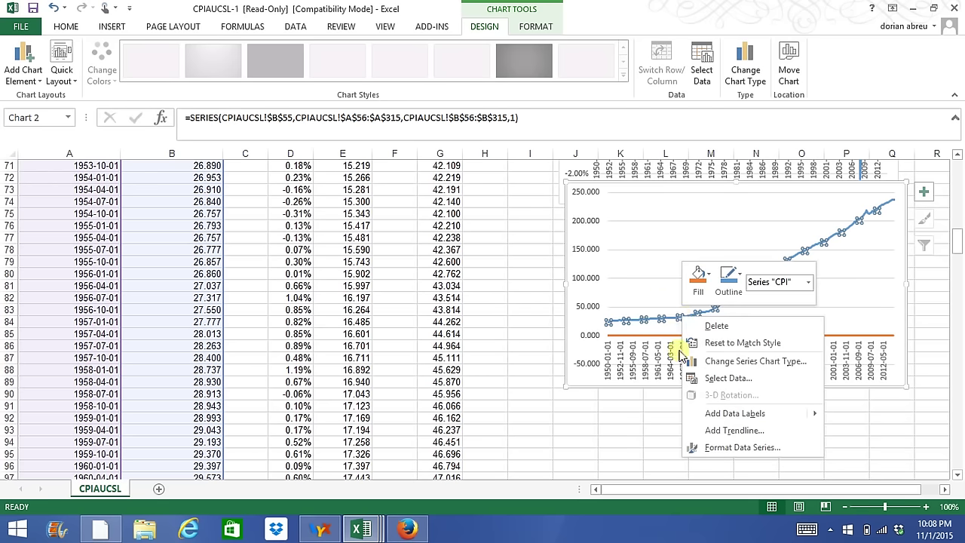
{"action": "left_click", "coordinate": [722, 448]}
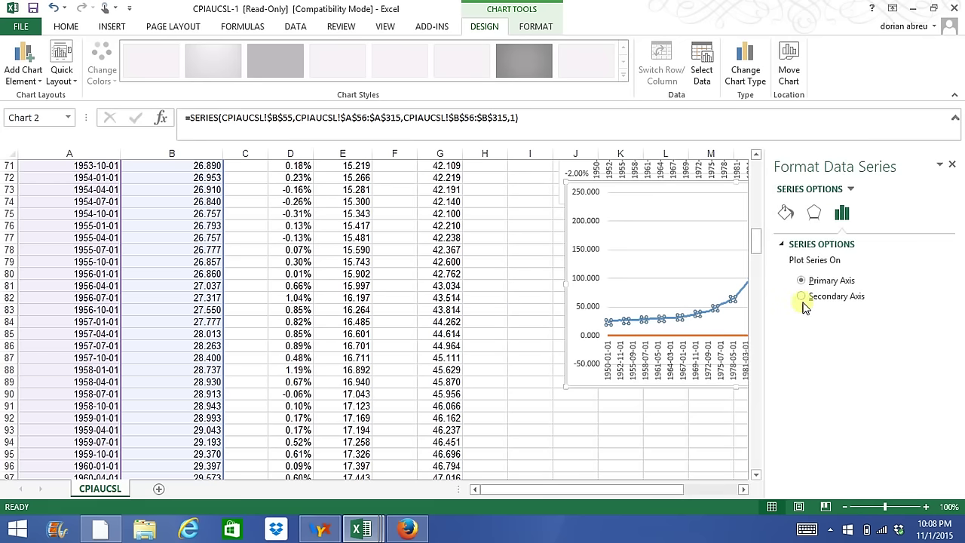
{"action": "left_click", "coordinate": [801, 296]}
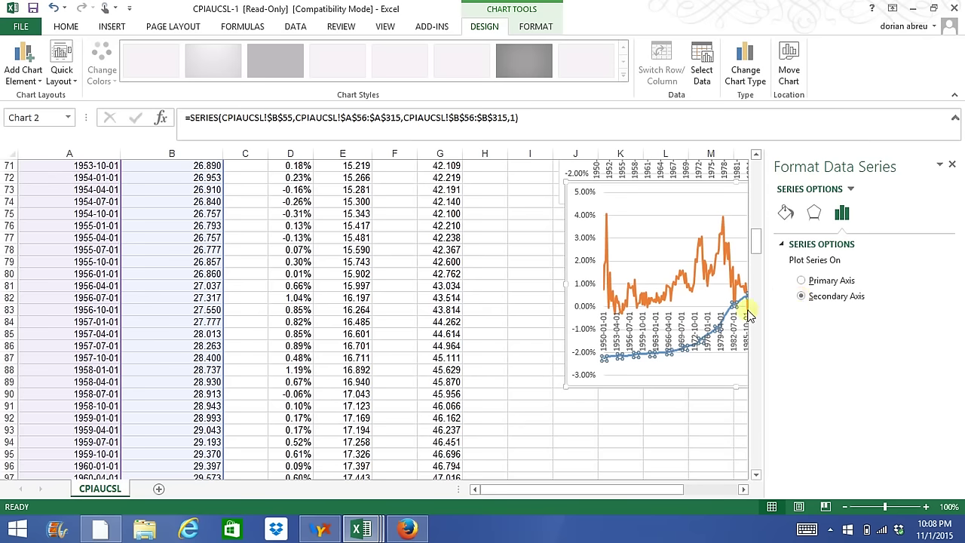
{"action": "left_click", "coordinate": [952, 165]}
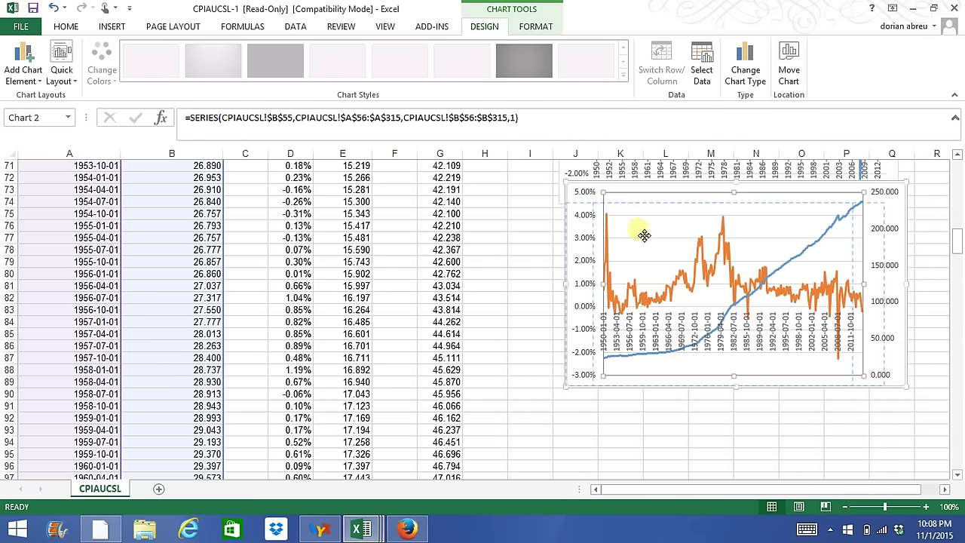
{"action": "left_click", "coordinate": [754, 210]}
{"action": "left_click_drag", "start_coordinate": [754, 198], "coordinate": [684, 225]}
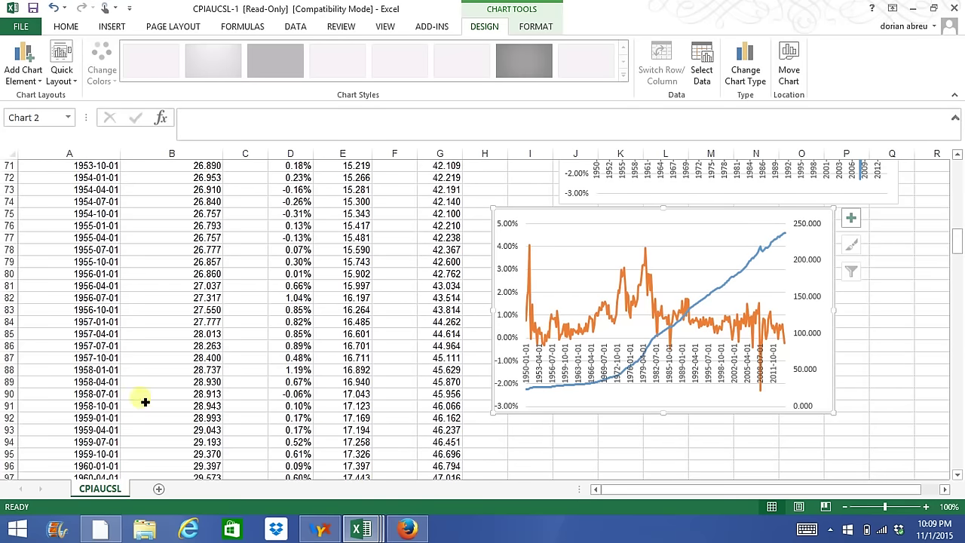
- Add a new blank worksheet and rename the CPIAUCSL sheet to 'Question 1'
{"action": "scroll", "coordinate": [160, 371], "scroll_direction": "up", "scroll_amount": 14}
{"action": "scroll", "coordinate": [161, 372], "scroll_direction": "down", "scroll_amount": 8}
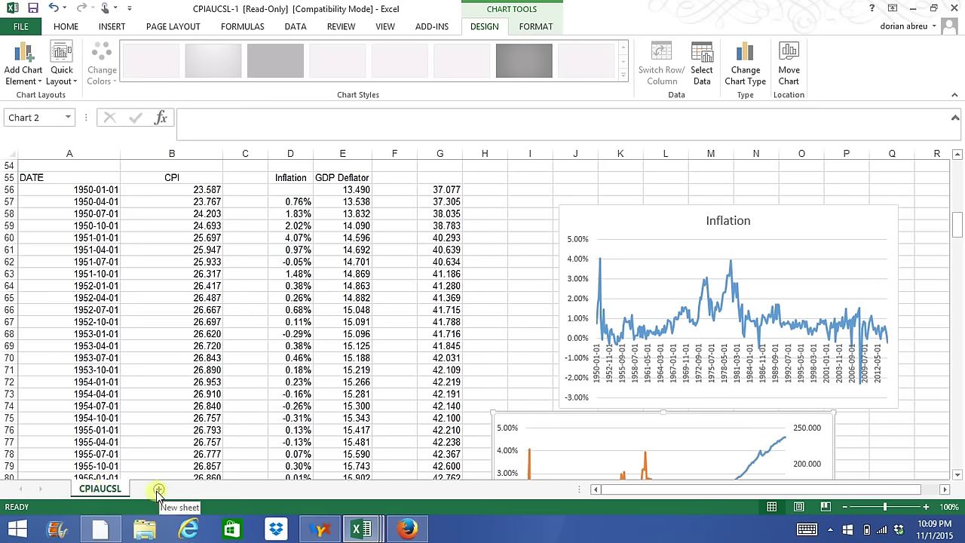
{"action": "left_click", "coordinate": [158, 489]}
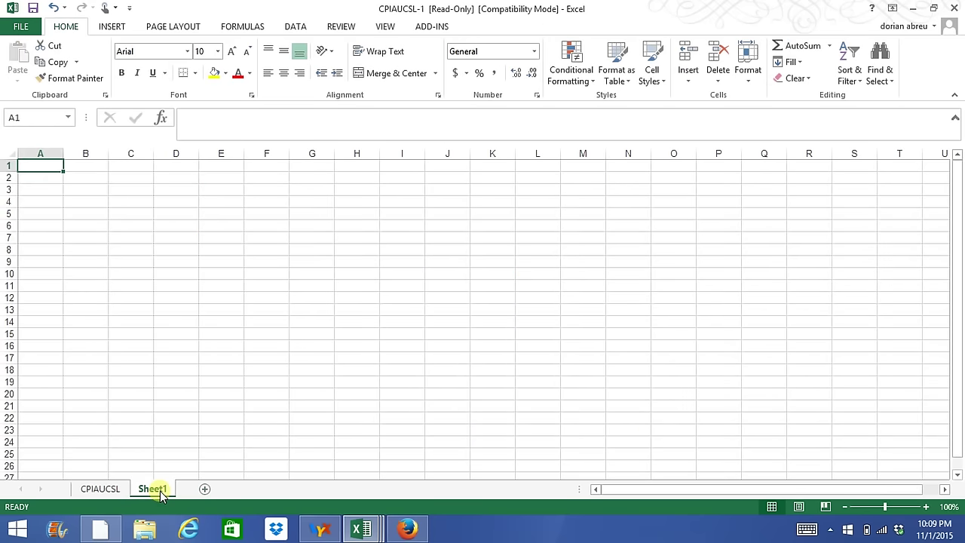
{"action": "left_click", "coordinate": [101, 489]}
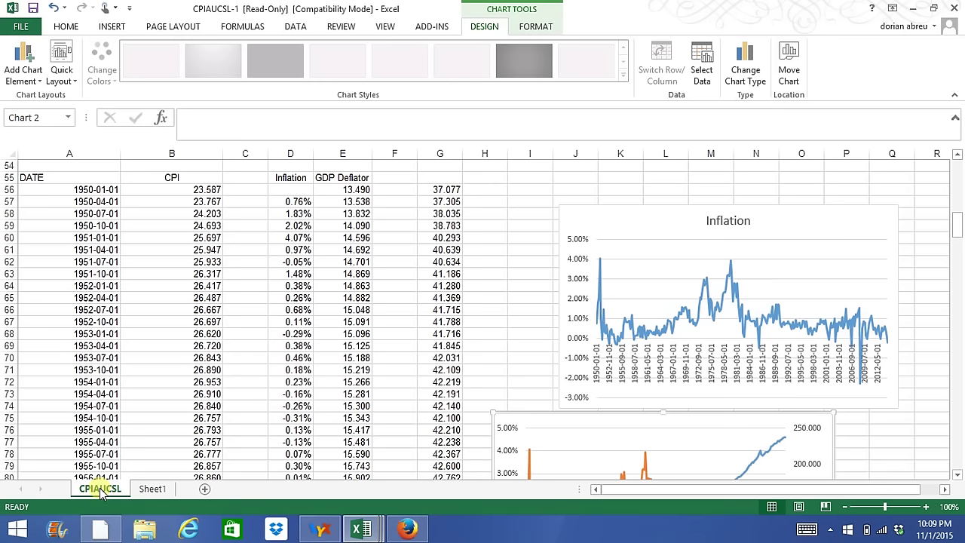
{"action": "right_click", "coordinate": [101, 491]}
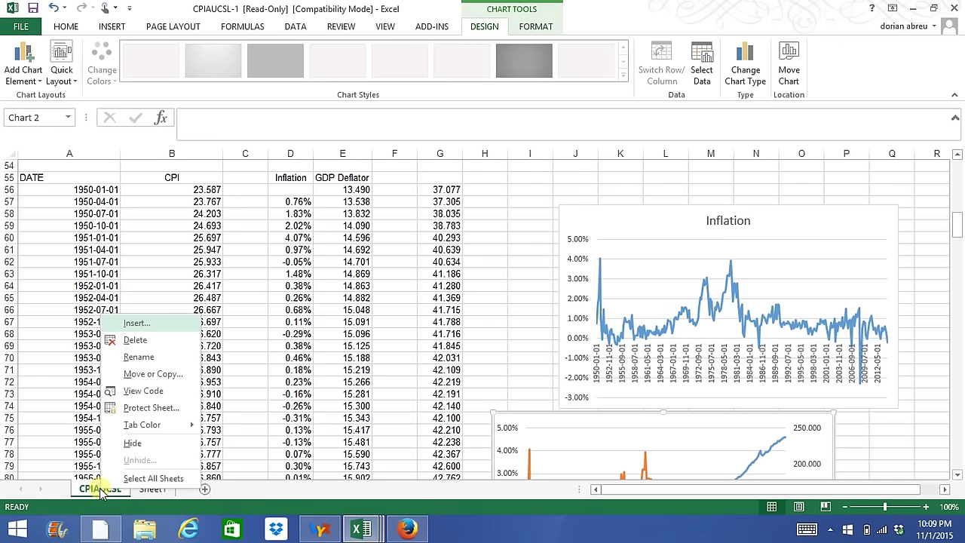
{"action": "left_click", "coordinate": [137, 359]}
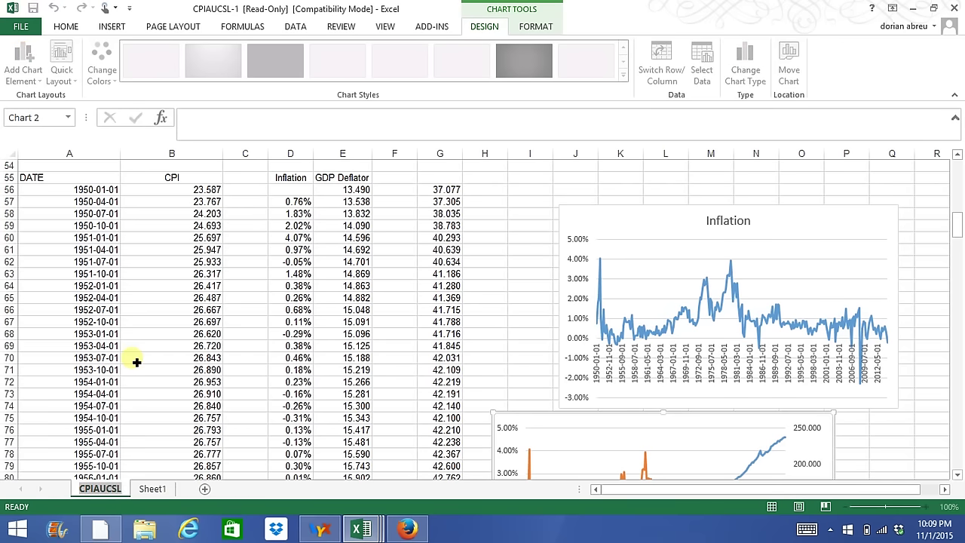
{"action": "type", "text": "Question"}
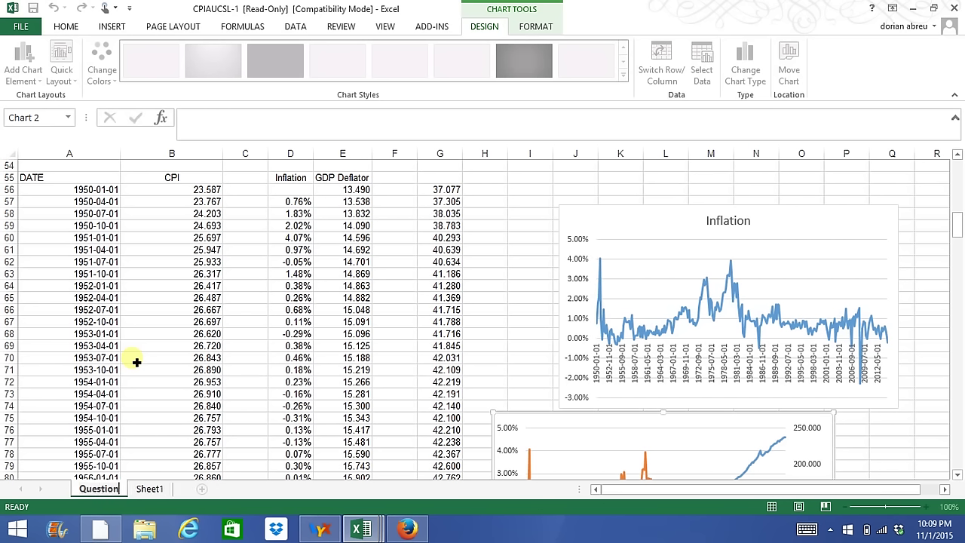
{"action": "type", "text": " 1"}
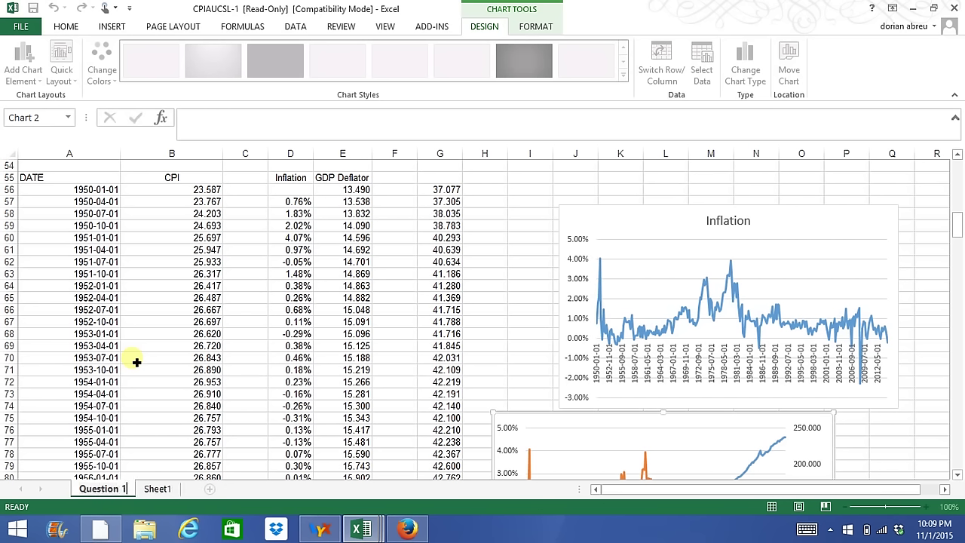
{"action": "key", "text": "Return"}
- Rename the new Sheet1 to 'Question 2'
{"action": "left_click", "coordinate": [159, 490]}
{"action": "right_click", "coordinate": [155, 488]}
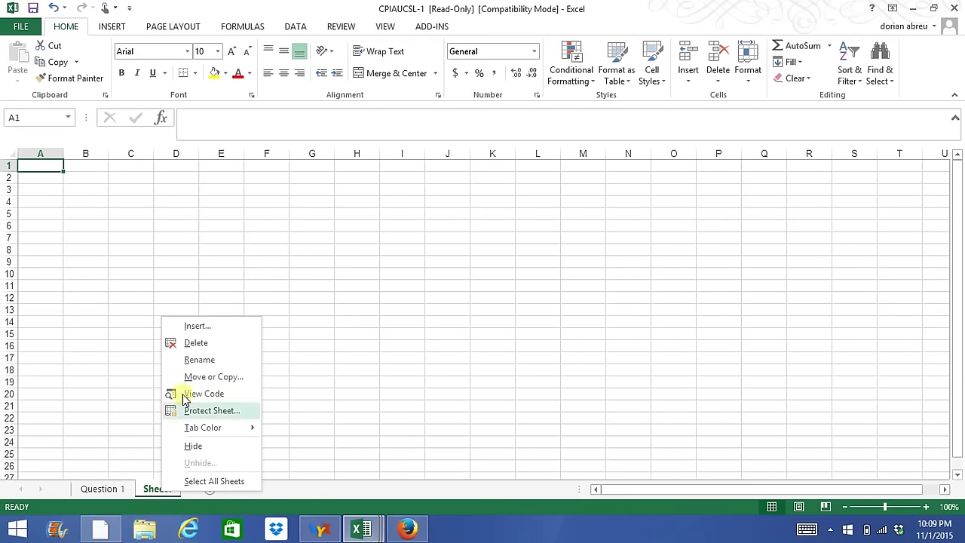
{"action": "left_click", "coordinate": [199, 362]}
{"action": "type", "text": "Question 2"}
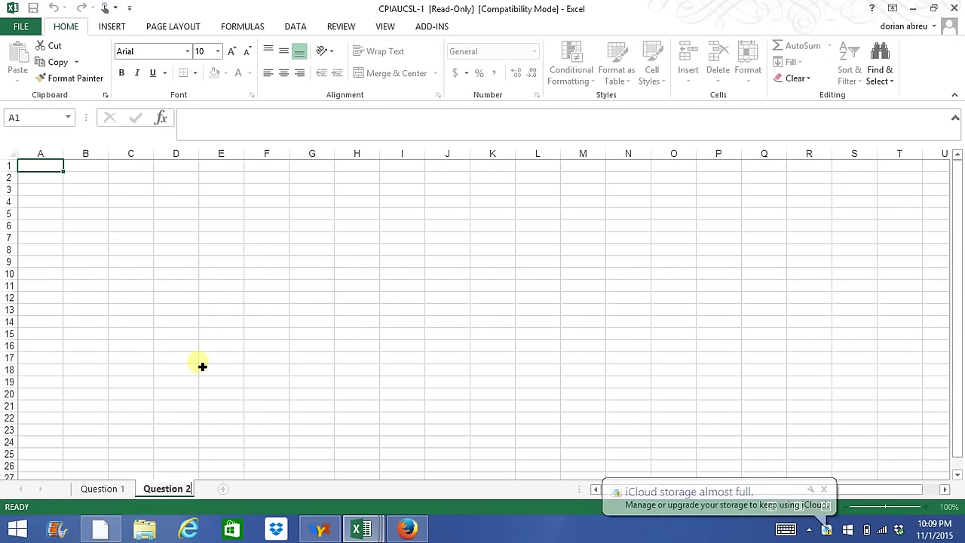
{"action": "key", "text": "Return"}
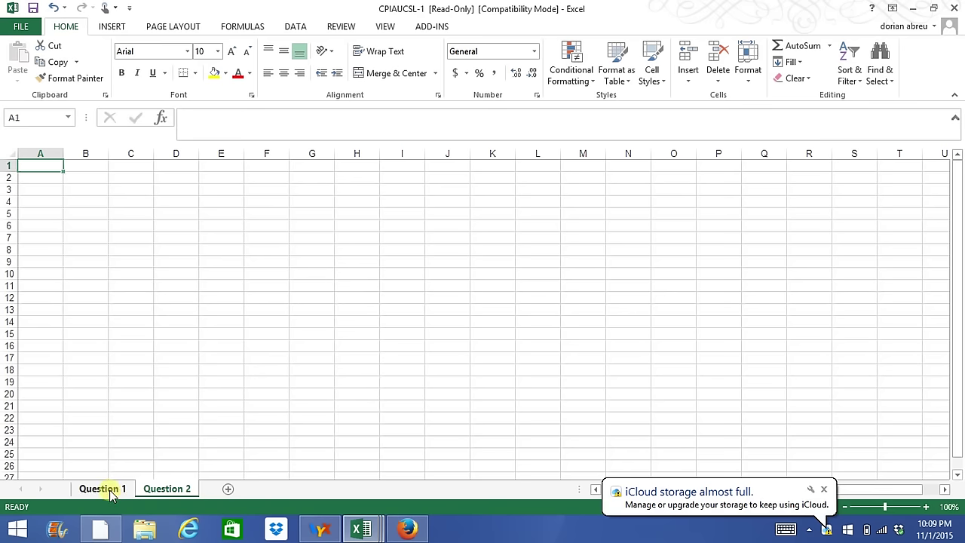
- Scroll through the Question 1 sheet, then check the blank Question 2 sheet
{"action": "left_click", "coordinate": [110, 492]}
{"action": "scroll", "coordinate": [147, 302], "scroll_direction": "up", "scroll_amount": 10}
{"action": "scroll", "coordinate": [151, 278], "scroll_direction": "down", "scroll_amount": 2}
{"action": "scroll", "coordinate": [151, 279], "scroll_direction": "down", "scroll_amount": 8}
{"action": "scroll", "coordinate": [146, 257], "scroll_direction": "down", "scroll_amount": 2}
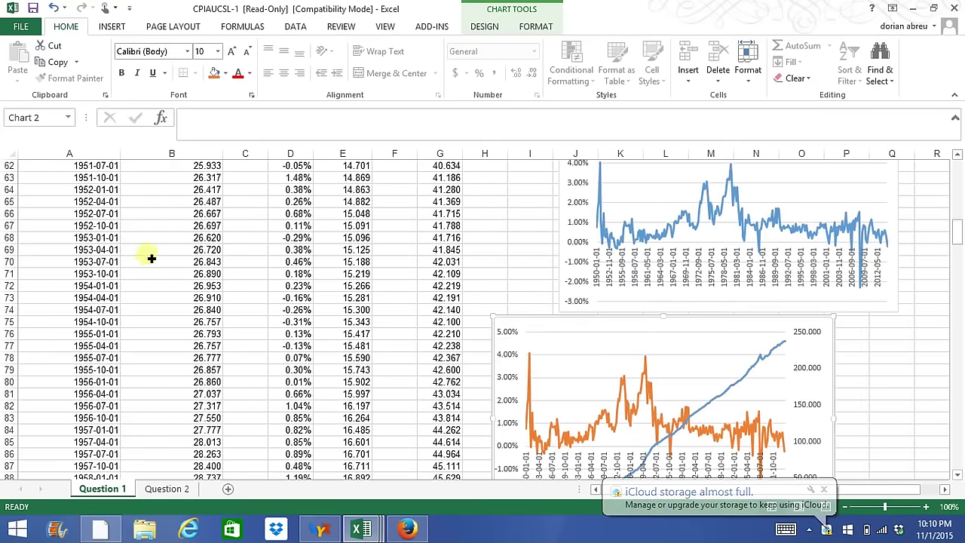
{"action": "left_click", "coordinate": [172, 490]}
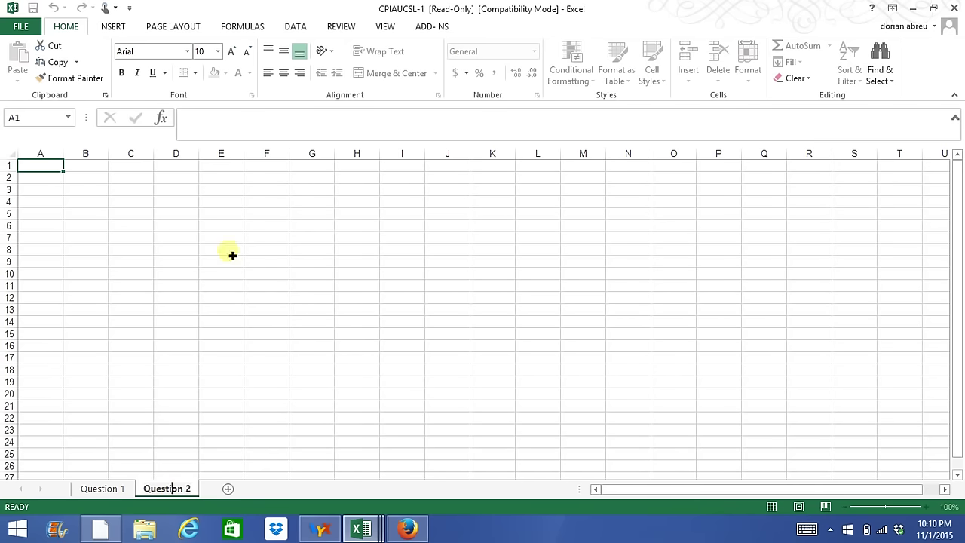
- Return to Question 1 and scroll to view the CPI data with the Inflation and dual-axis charts
{"action": "left_click", "coordinate": [98, 492]}
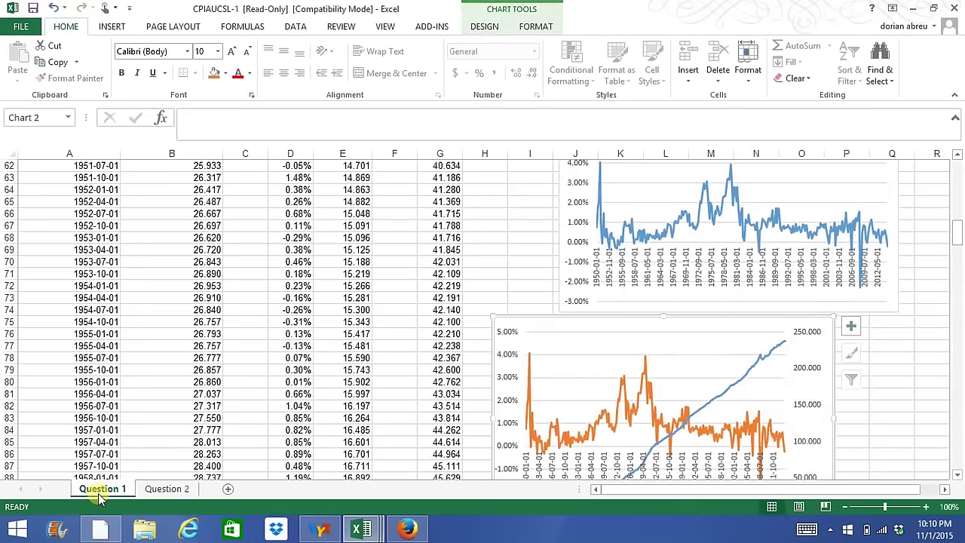
{"action": "scroll", "coordinate": [448, 300], "scroll_direction": "down", "scroll_amount": 6}
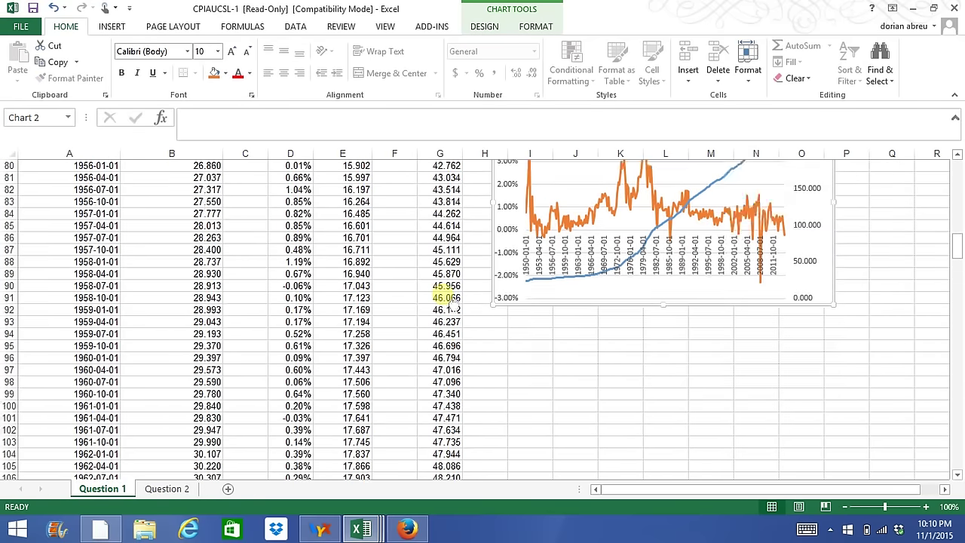
{"action": "scroll", "coordinate": [450, 299], "scroll_direction": "up", "scroll_amount": 8}
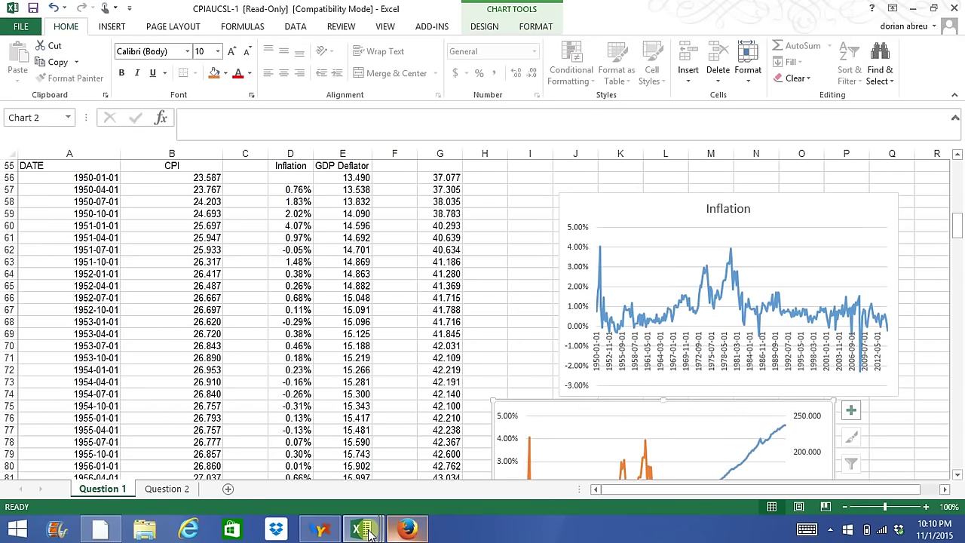
{"action": "mouse_move", "coordinate": [356, 531]}
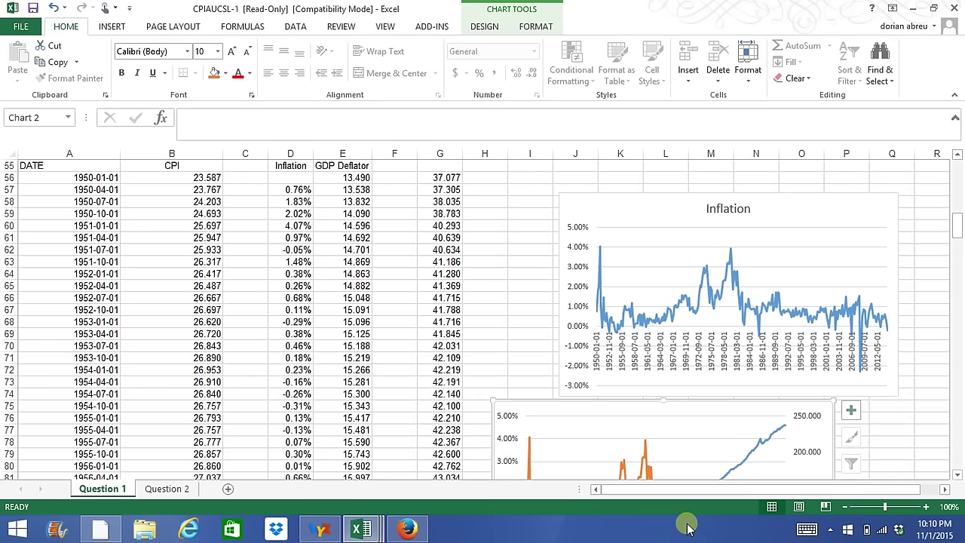
{"action": "scroll", "coordinate": [461, 360], "scroll_direction": "down", "scroll_amount": 1}
{"action": "scroll", "coordinate": [461, 360], "scroll_direction": "up", "scroll_amount": 2}
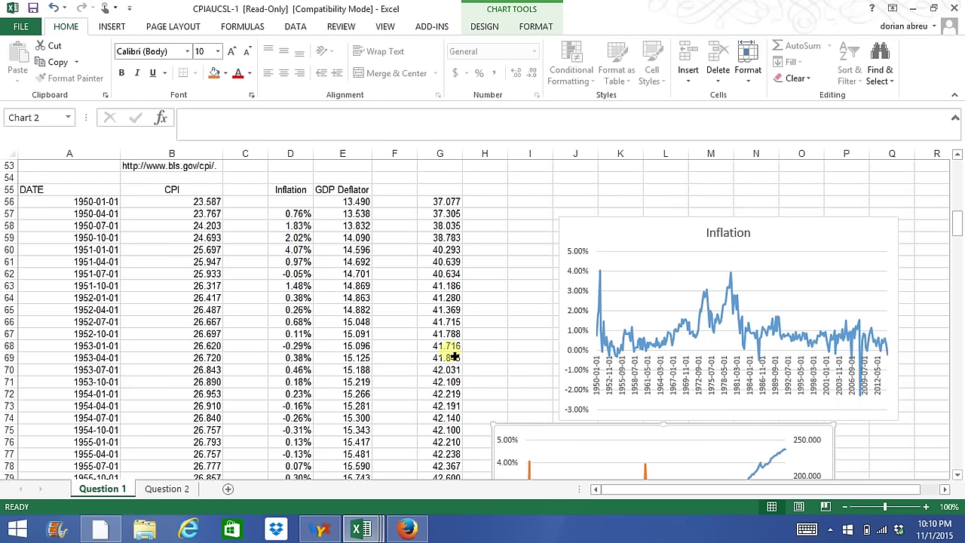
{"action": "scroll", "coordinate": [455, 356], "scroll_direction": "down", "scroll_amount": 1}
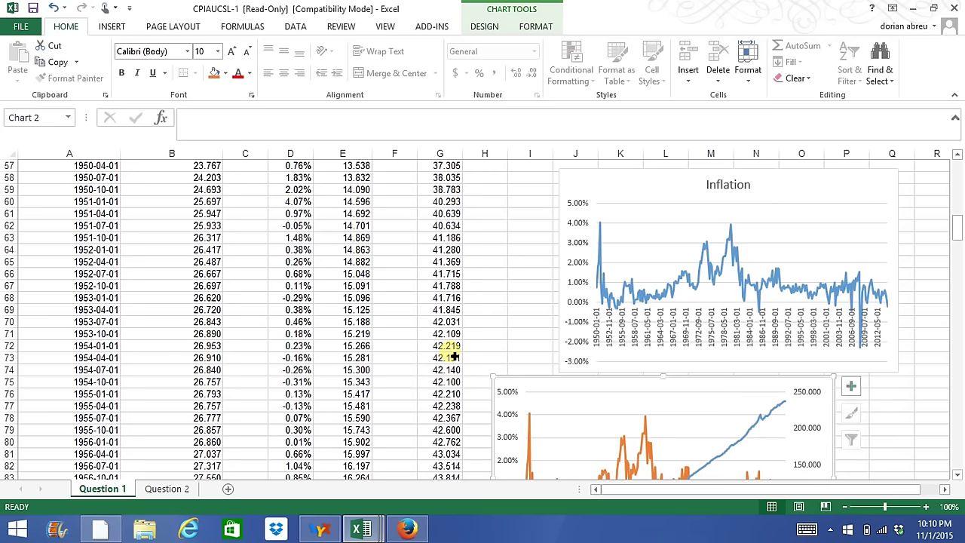
{"action": "scroll", "coordinate": [455, 357], "scroll_direction": "up", "scroll_amount": 3}
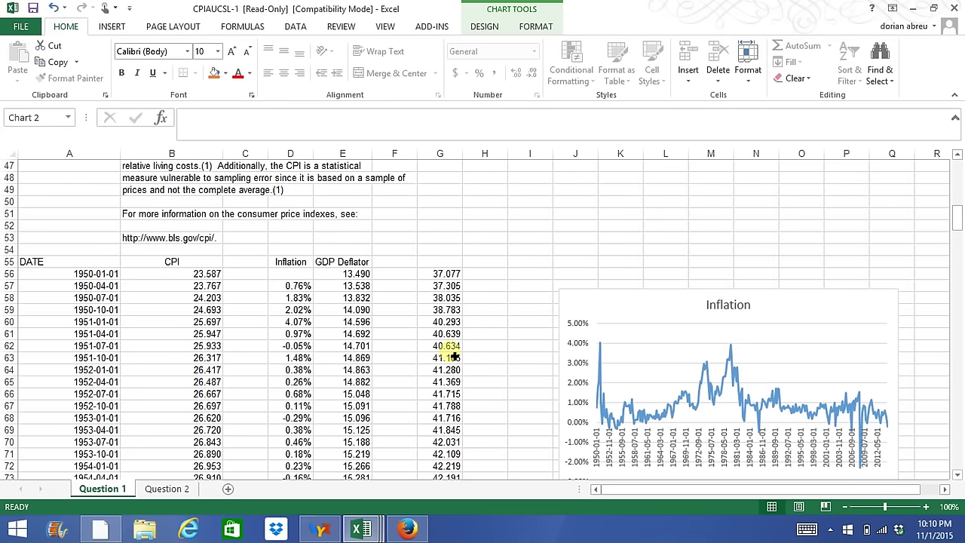